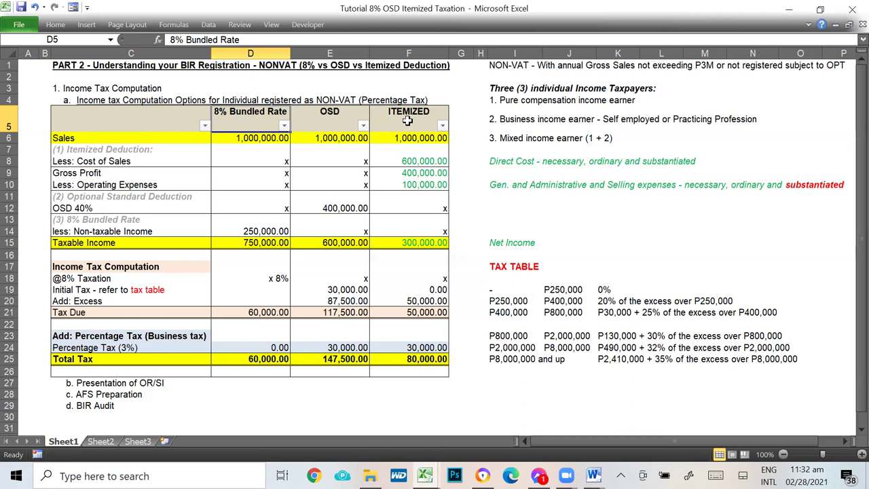
Select and review the ITEMIZED, OSD and 8% Bundled Rate columns down to row 26
drag(408, 120, 398, 371)
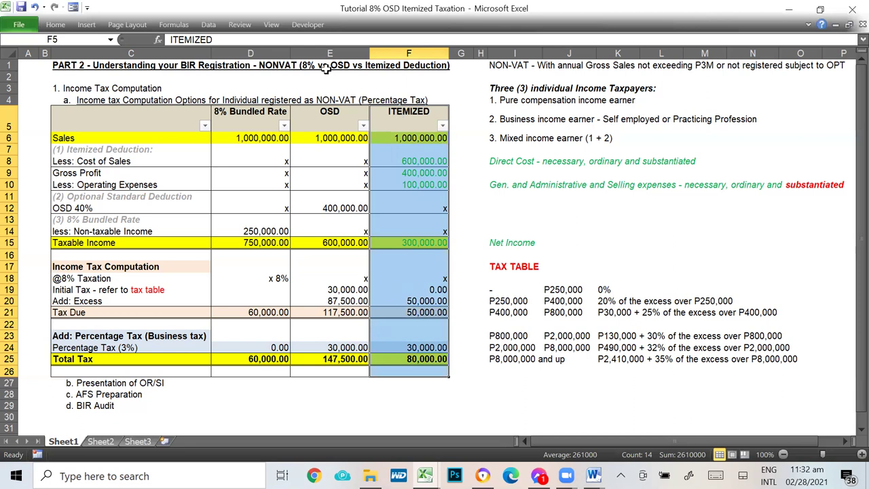
drag(232, 118, 244, 377)
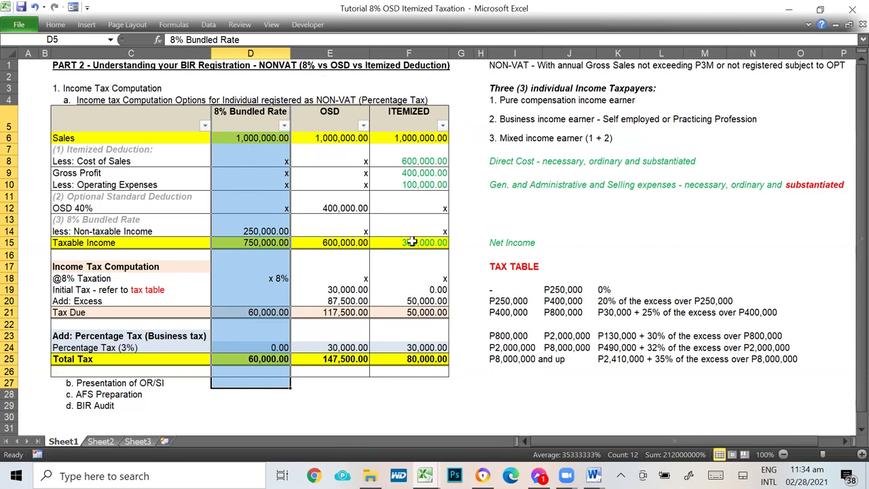
mouse_move(425, 475)
click(329, 119)
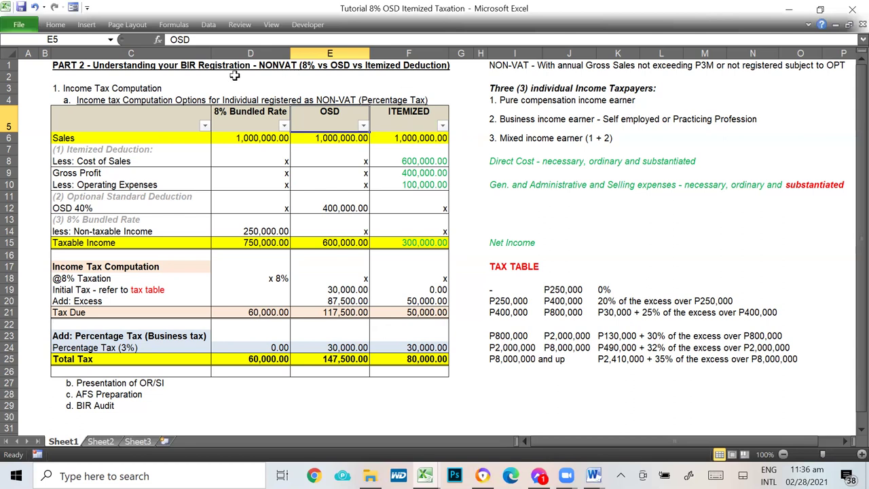
drag(412, 104, 402, 371)
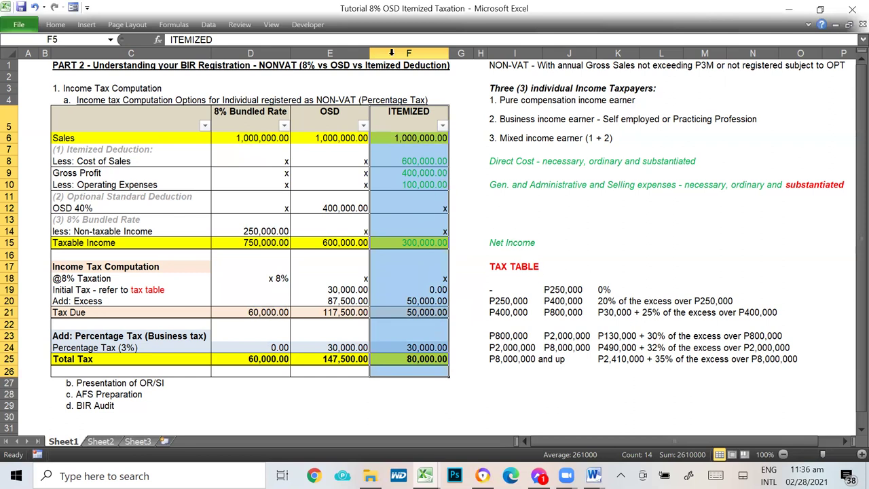
drag(311, 107, 320, 372)
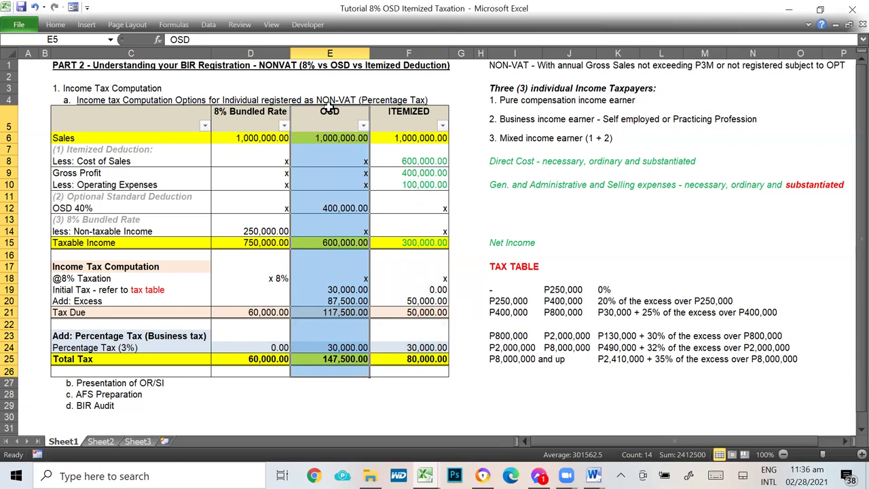
drag(250, 109, 253, 369)
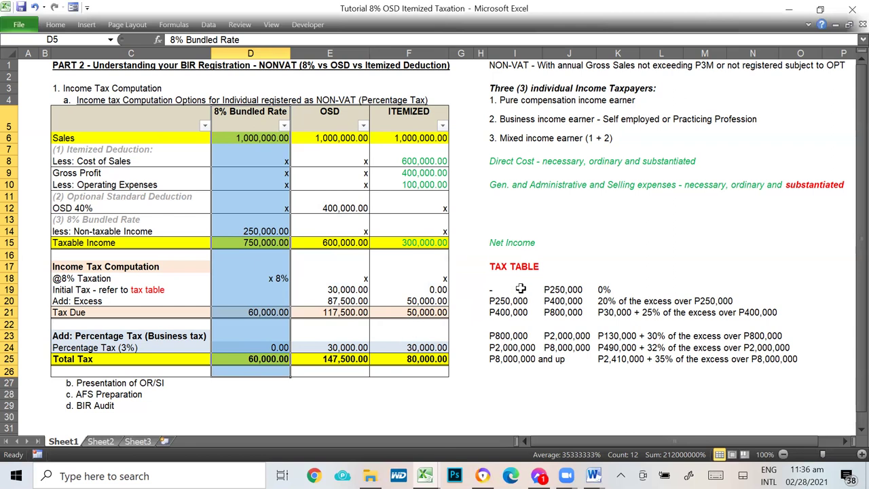
click(606, 219)
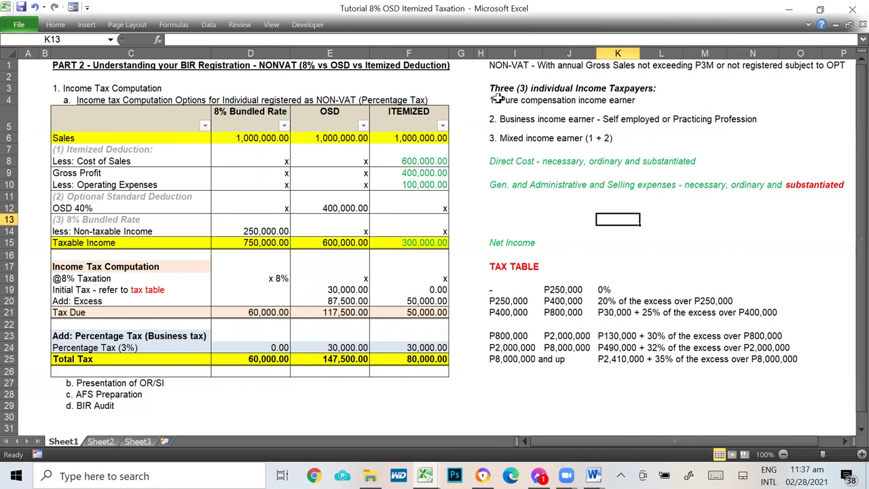
Review the three taxpayer types: pure compensation, business and mixed income earners
drag(505, 88, 653, 88)
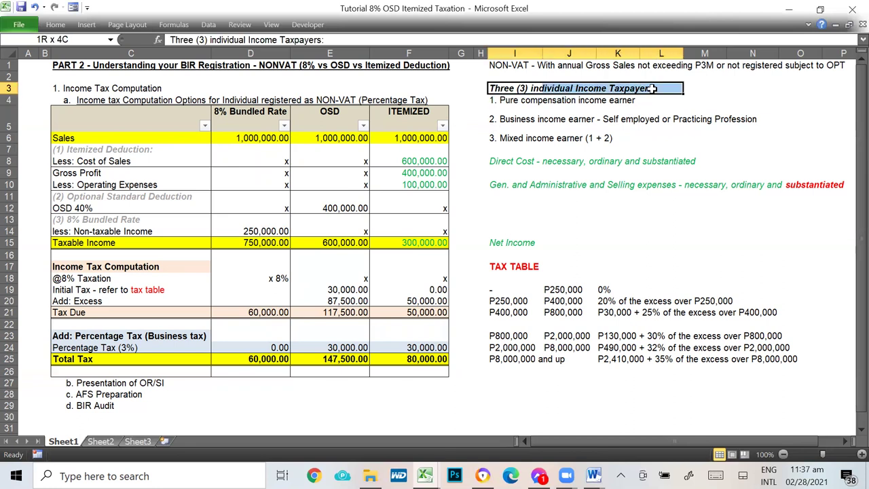
click(544, 101)
drag(544, 101, 669, 102)
drag(505, 121, 588, 122)
click(537, 137)
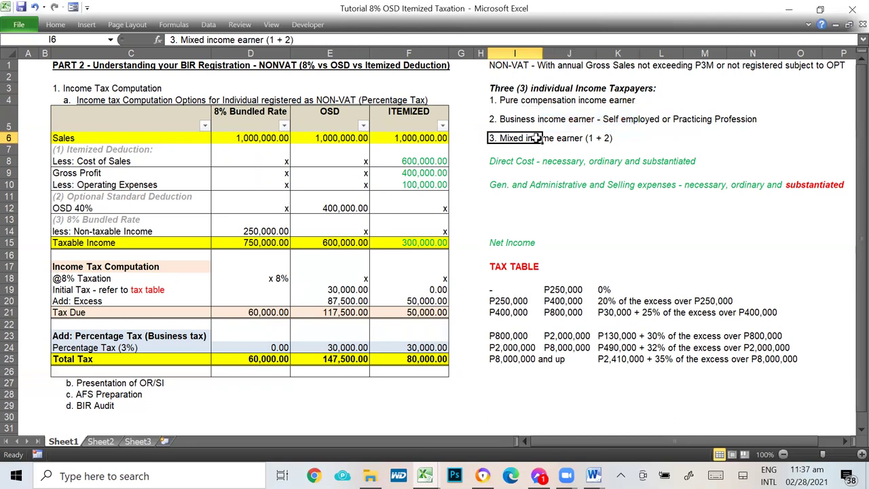
click(508, 101)
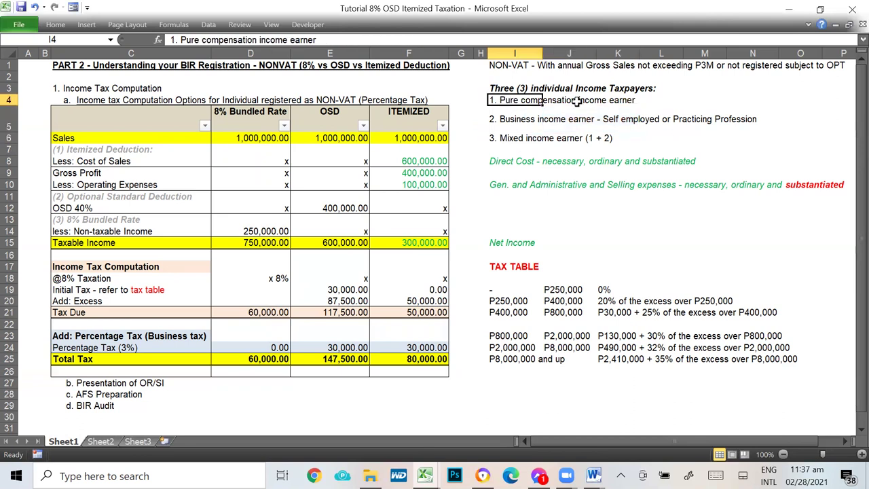
click(630, 107)
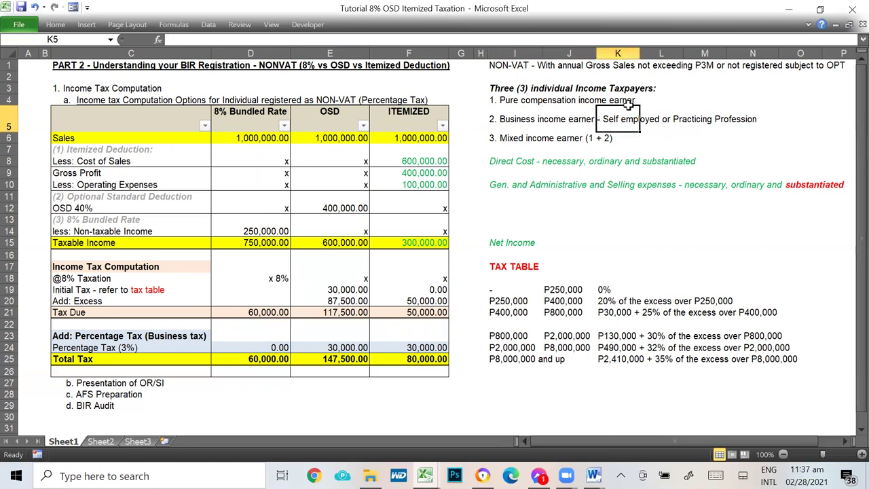
click(491, 102)
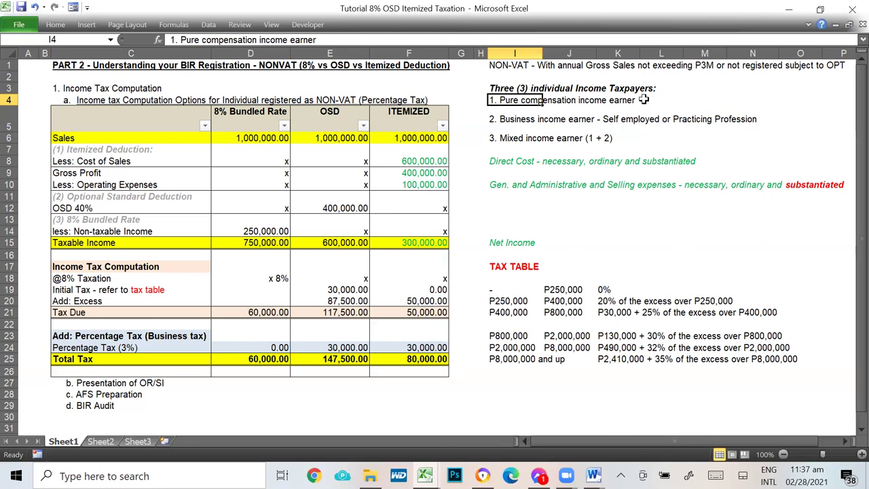
click(496, 122)
click(493, 139)
click(493, 119)
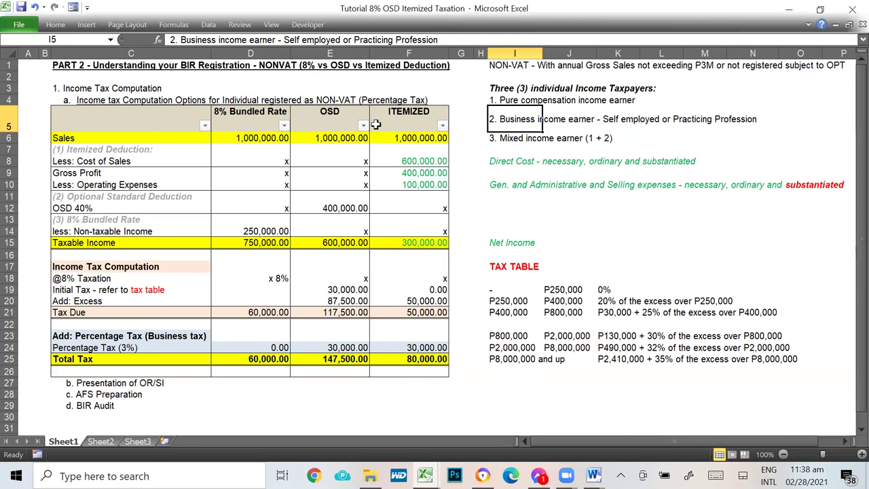
click(501, 139)
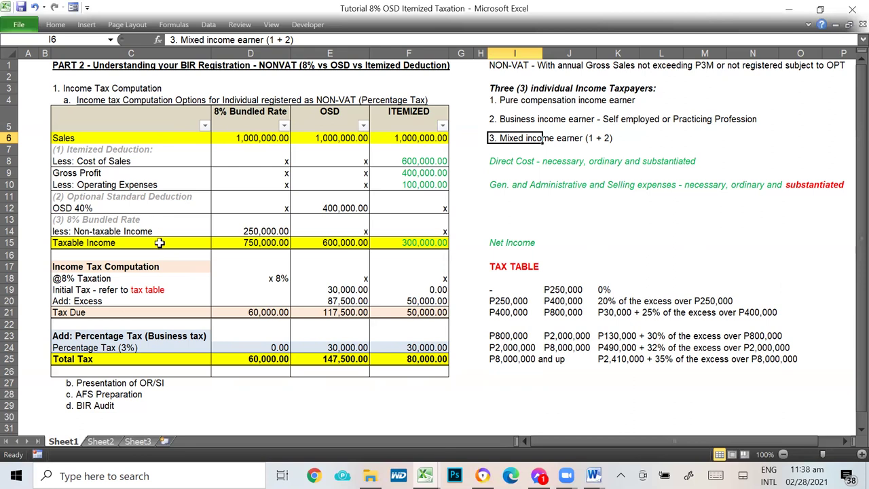
Try 5% and 3% trial rates in D30 and D31, then clear them
click(270, 116)
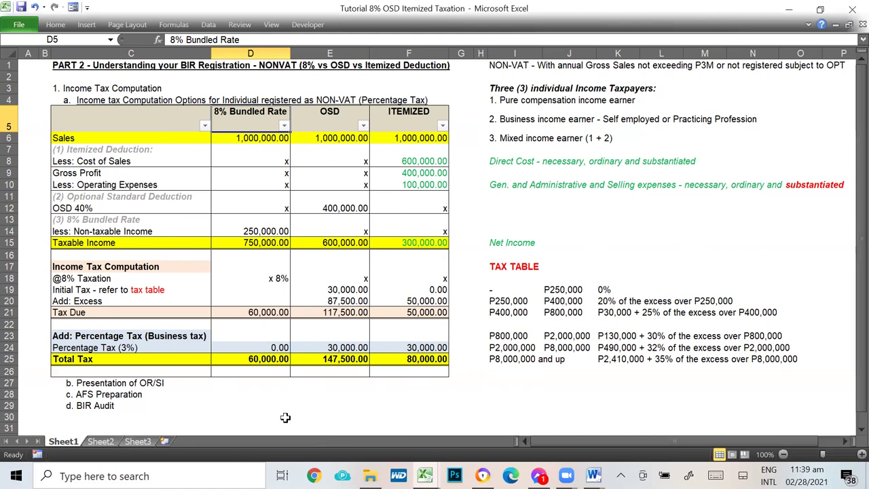
click(264, 418)
text(5%)
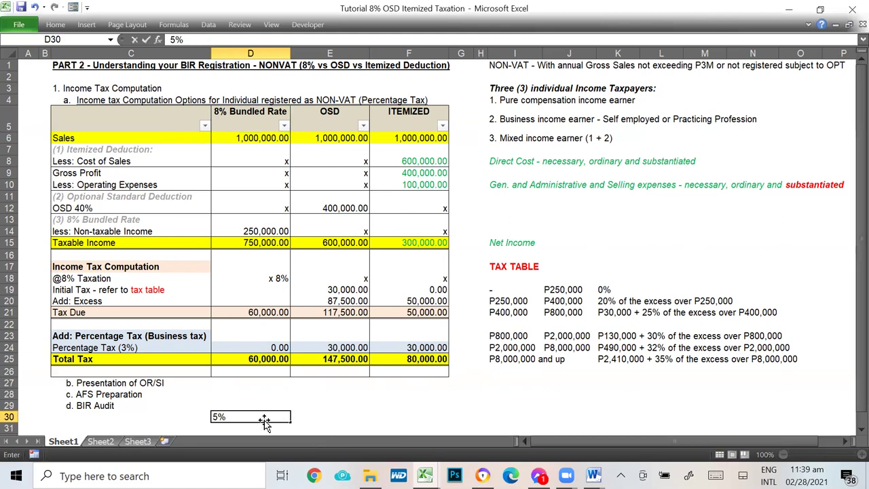
key(Return)
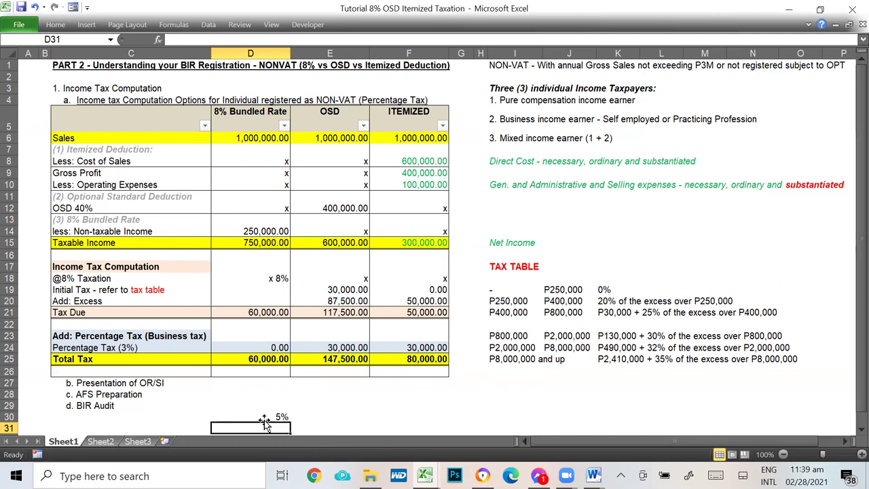
text(3%)
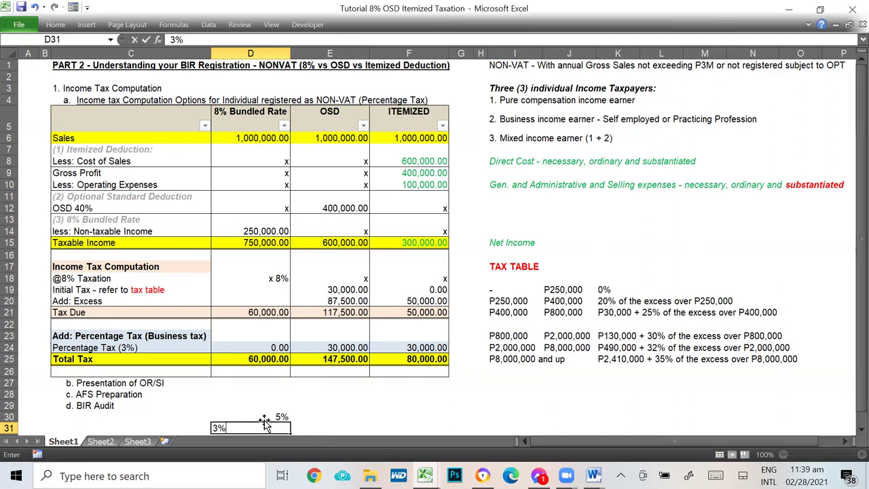
key(Return)
key(Right)
key(Up)
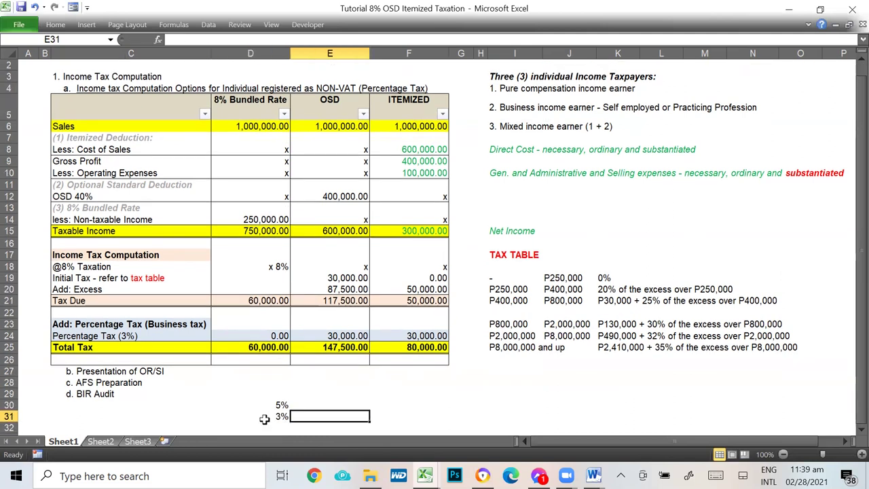
scroll(279, 415, up, 1)
drag(278, 415, 278, 427)
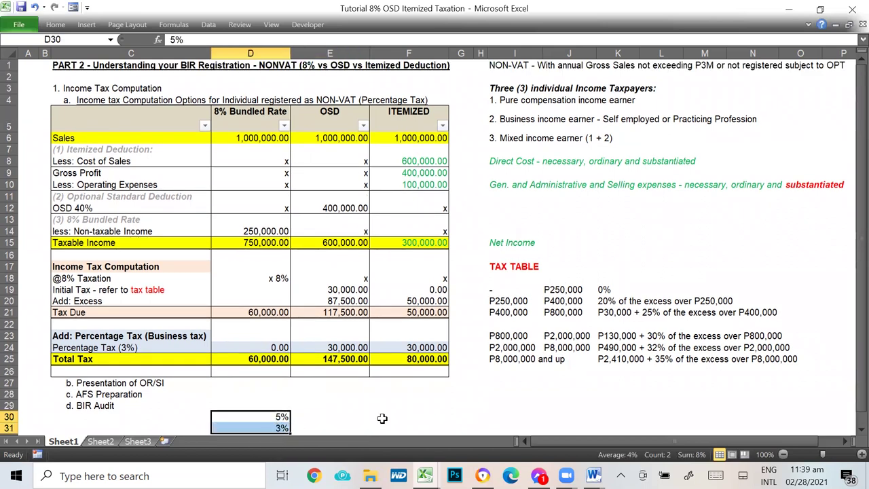
key(Delete)
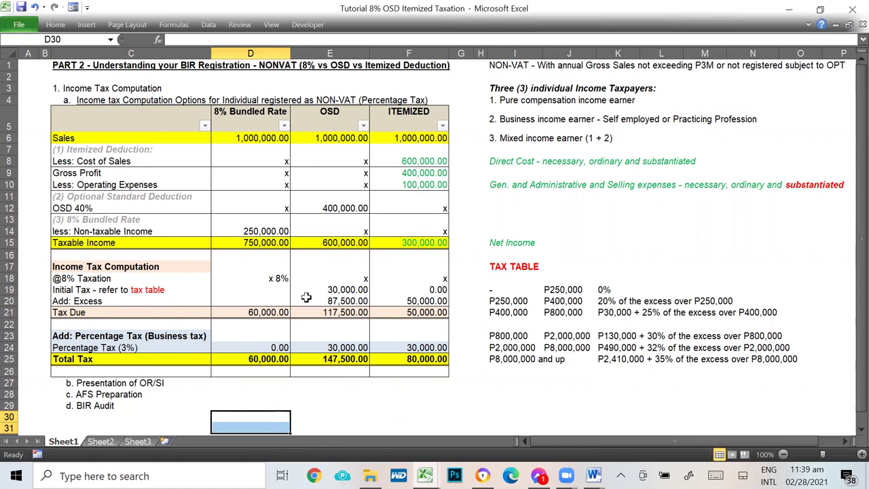
Review the 8% Bundled Rate, OSD and ITEMIZED headings and the Sales amount
click(260, 114)
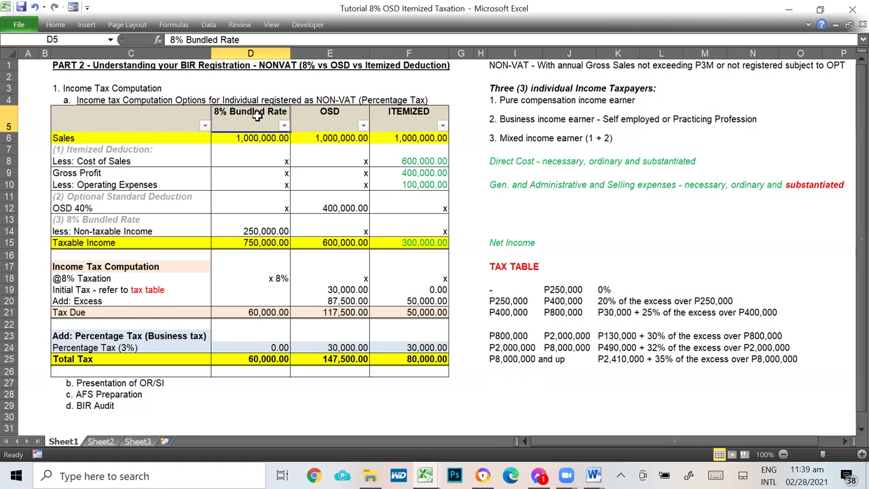
click(344, 119)
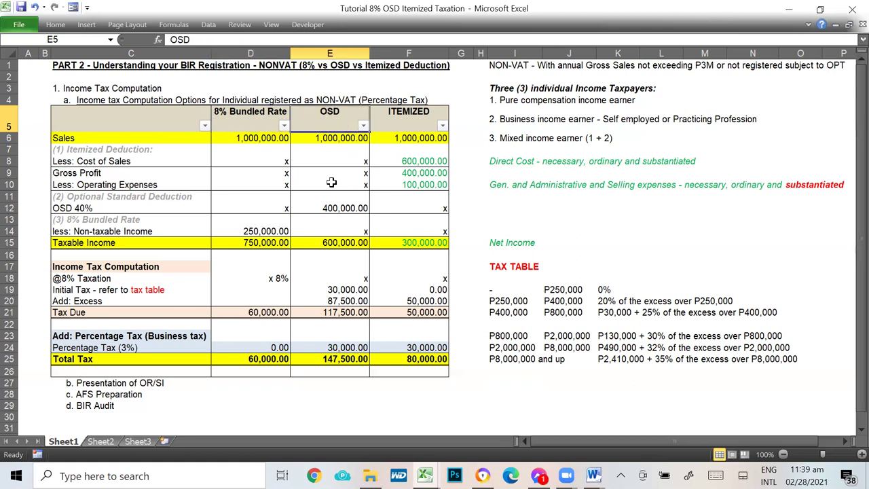
click(423, 116)
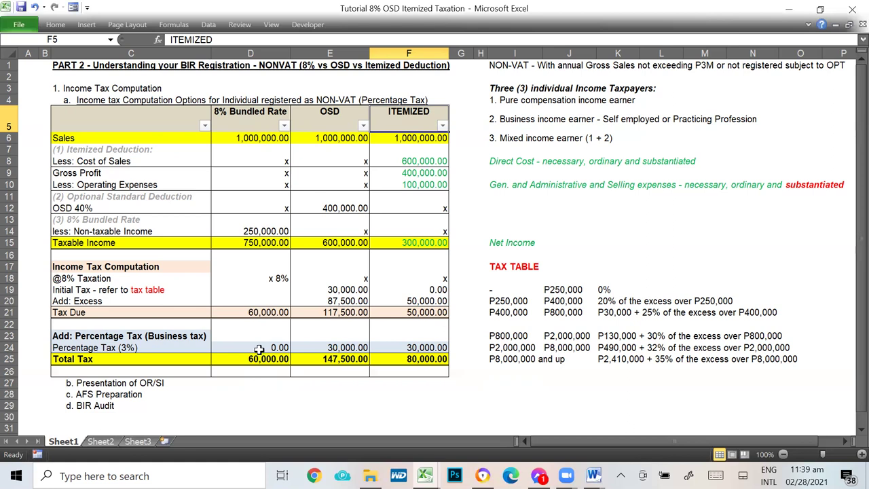
click(243, 124)
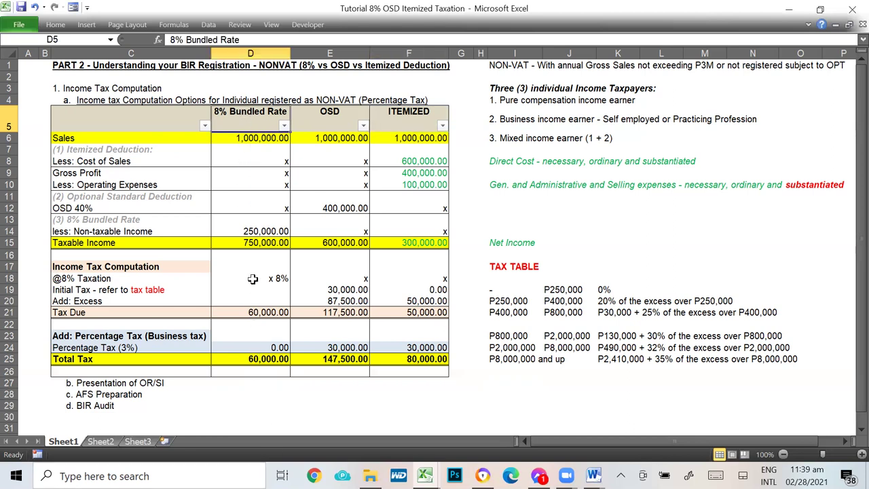
click(243, 139)
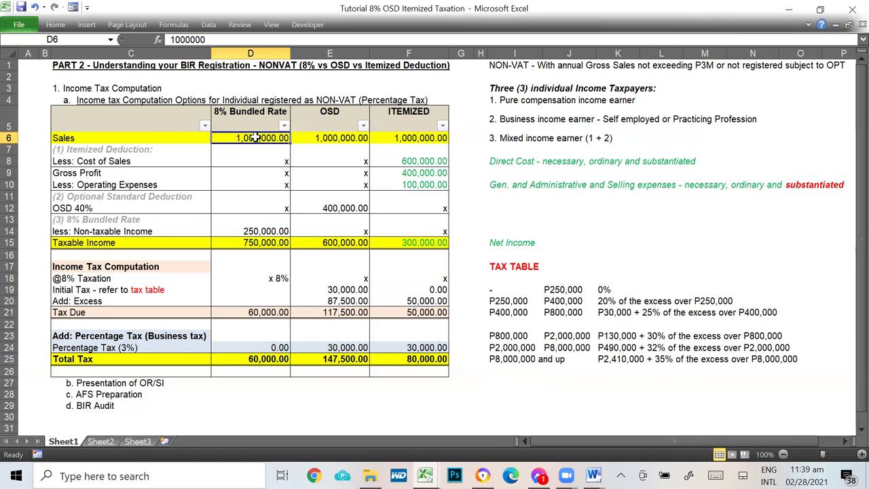
Append 'threshold' to the C14 label, making it 'less: Non-taxable Income threshold'
click(262, 231)
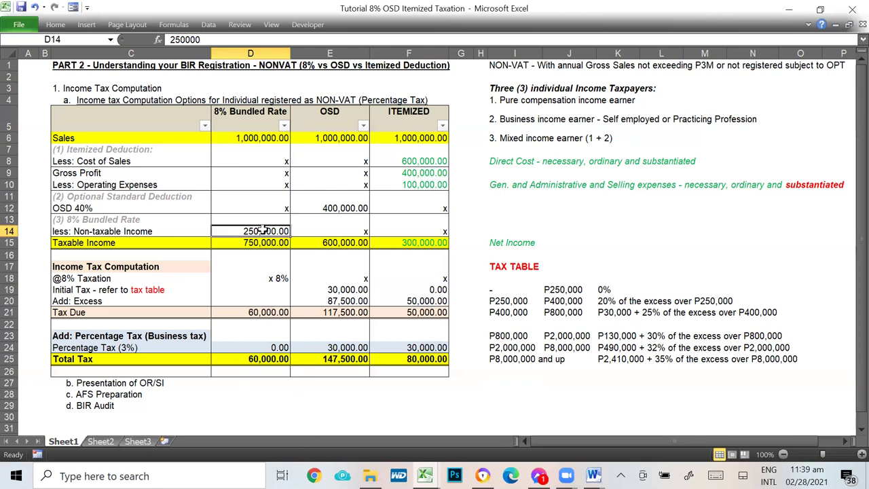
click(60, 231)
key(F2)
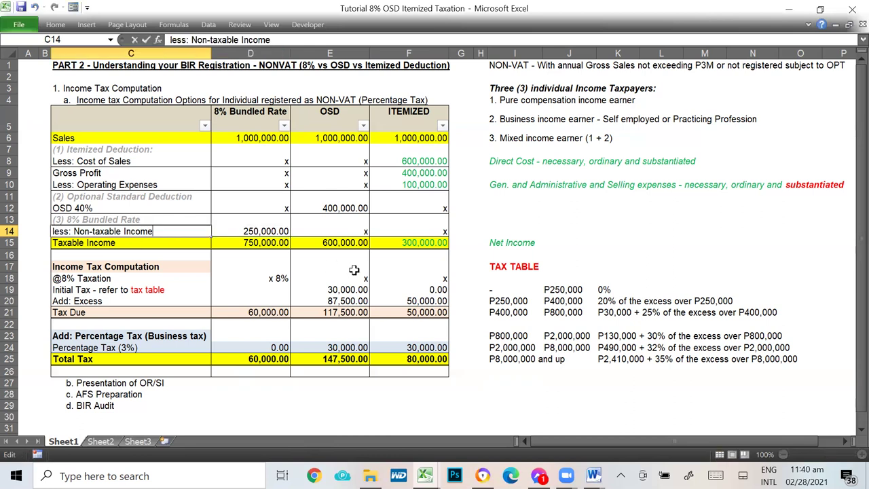
text(rh)
text(hreshold)
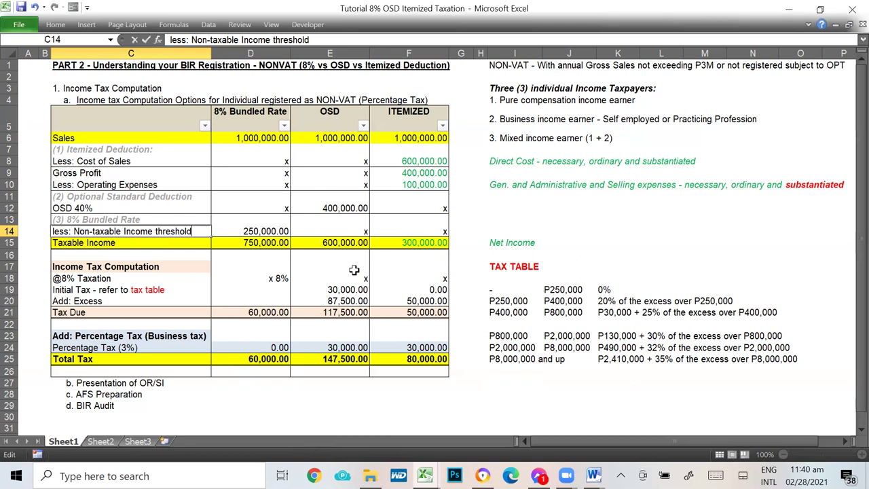
key(Return)
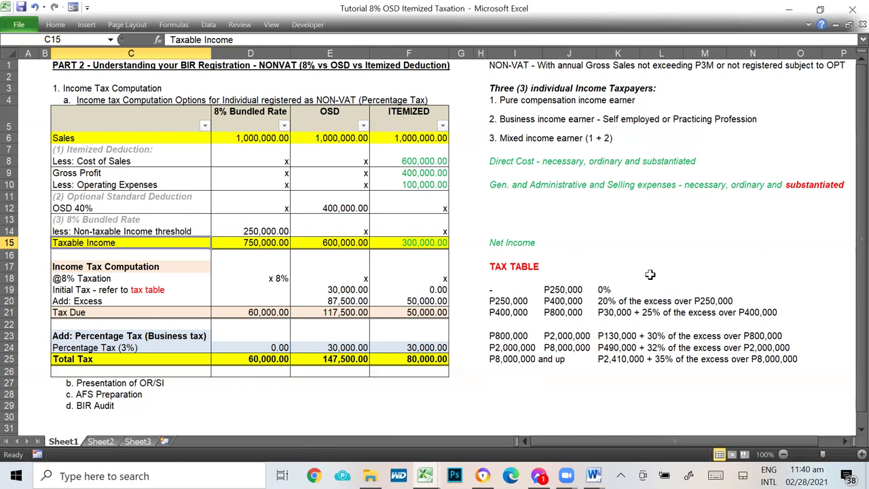
click(565, 289)
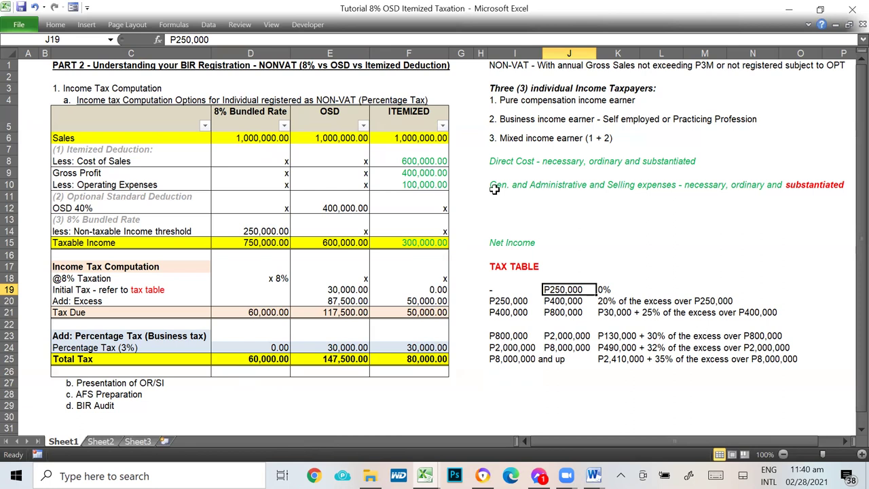
click(262, 219)
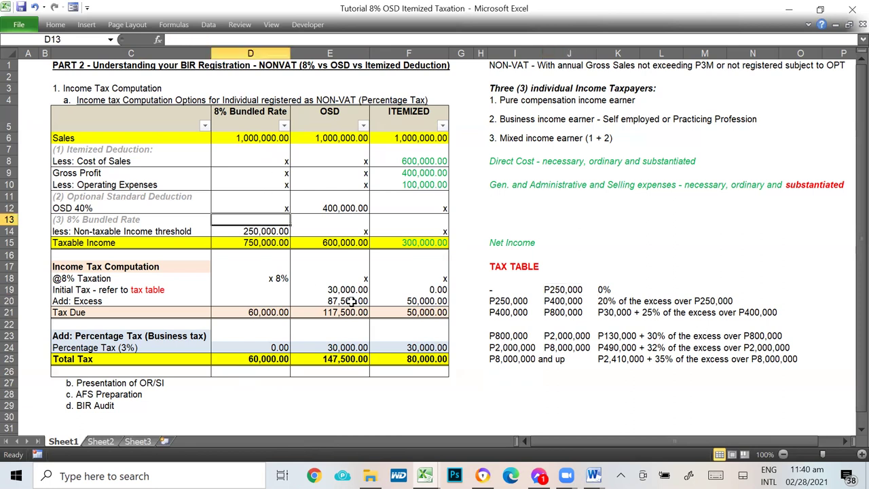
click(246, 233)
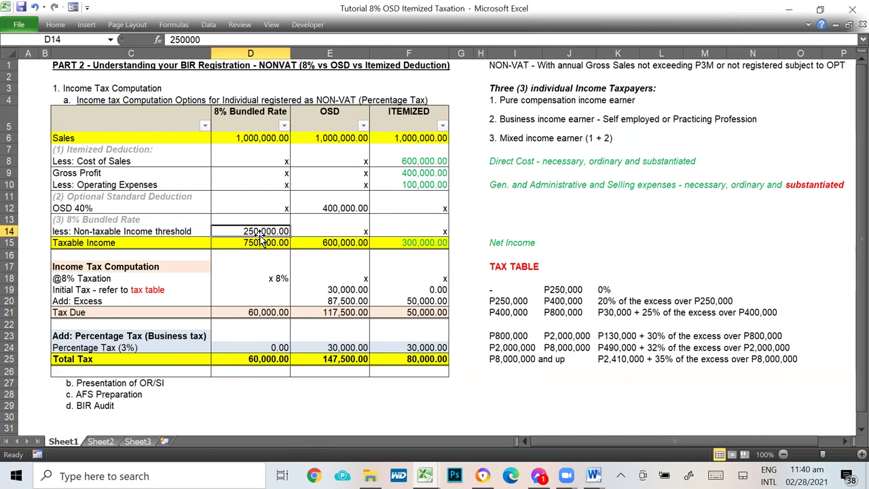
click(268, 242)
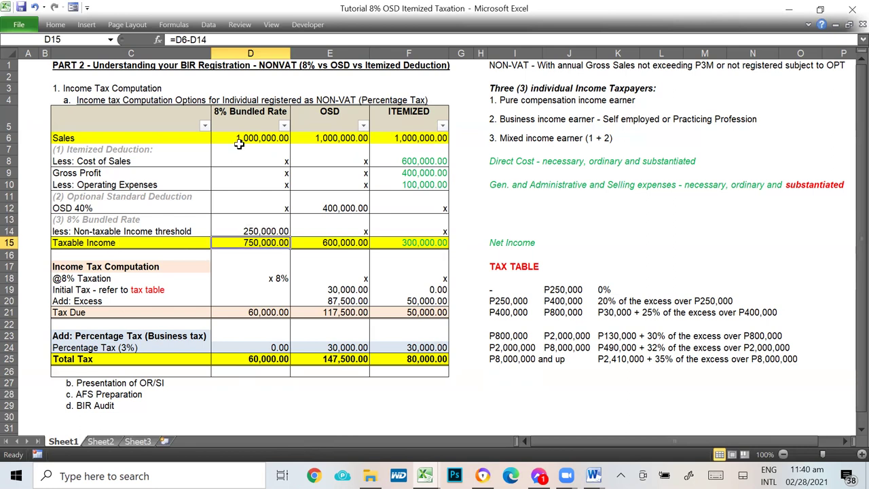
click(238, 110)
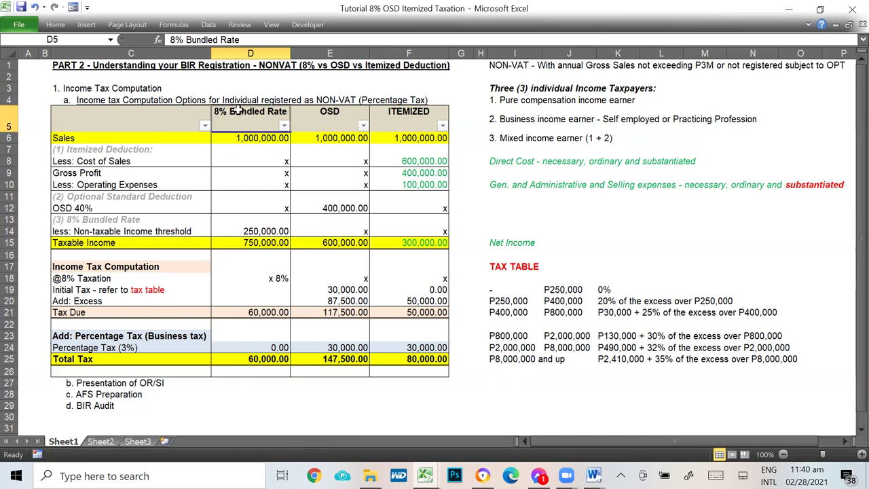
click(262, 242)
click(269, 278)
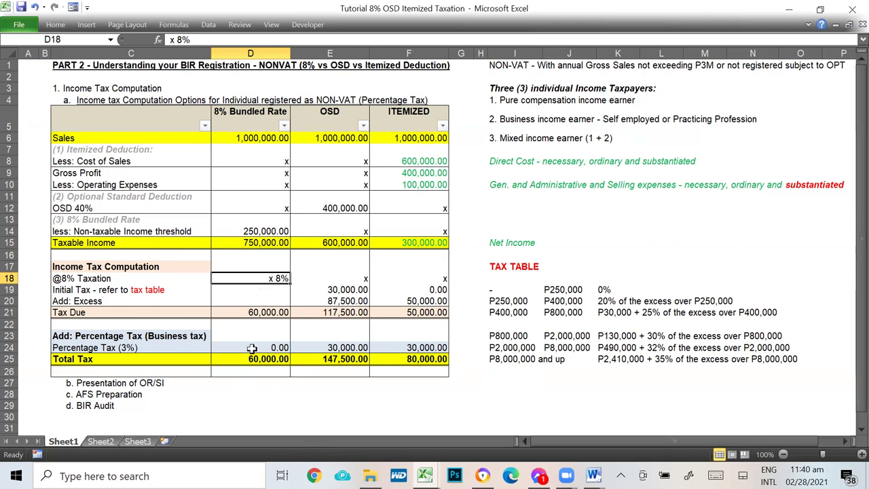
click(258, 313)
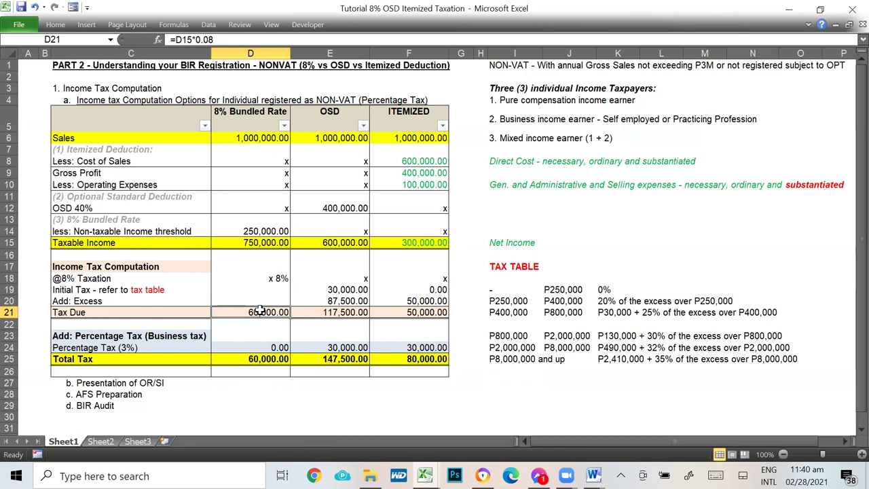
click(123, 336)
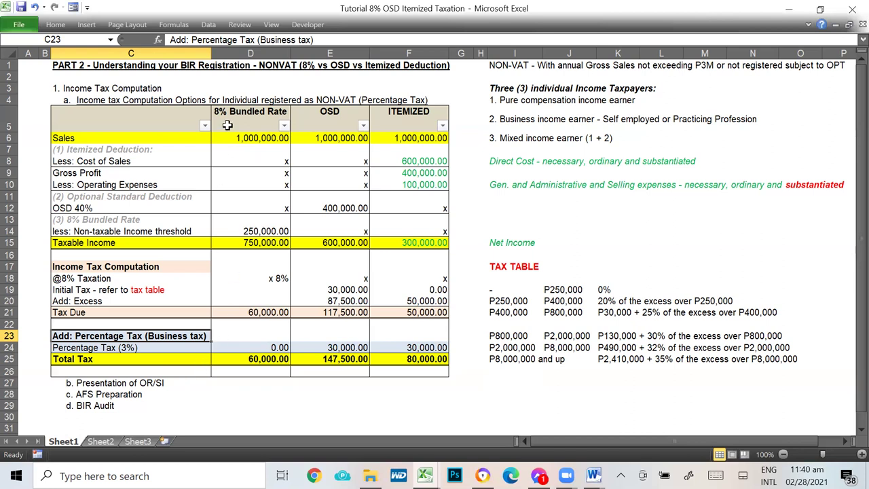
click(268, 347)
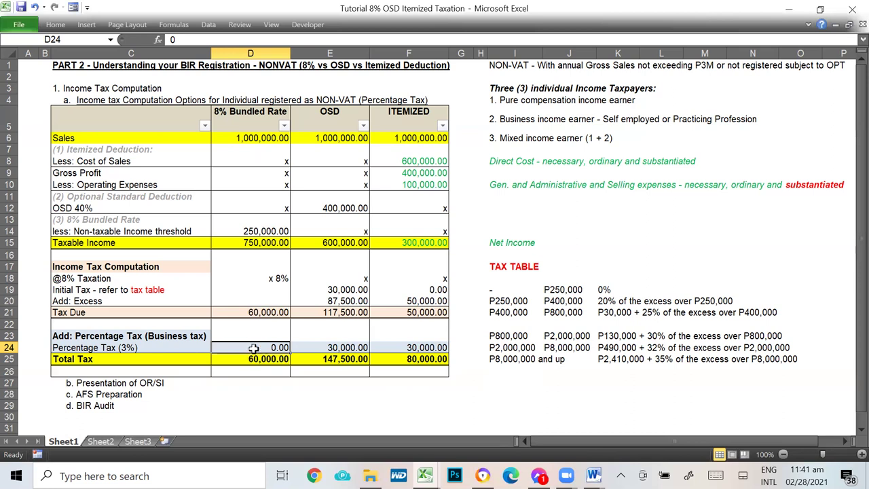
click(266, 311)
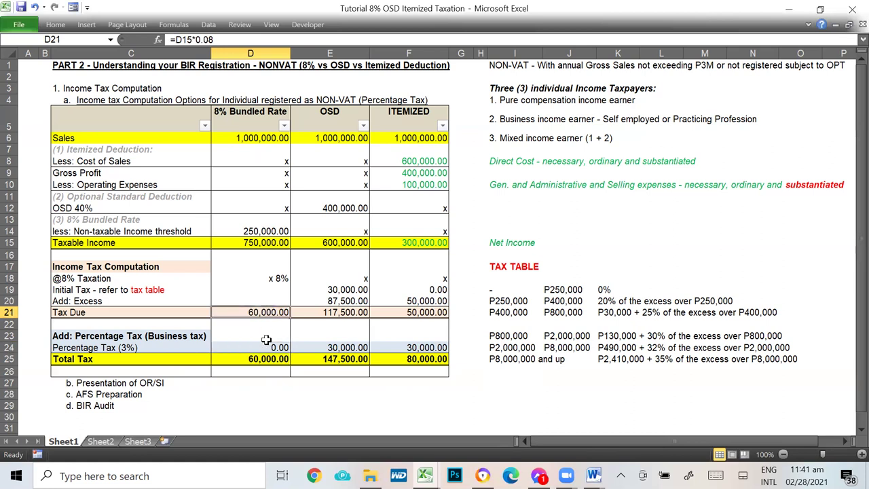
click(266, 345)
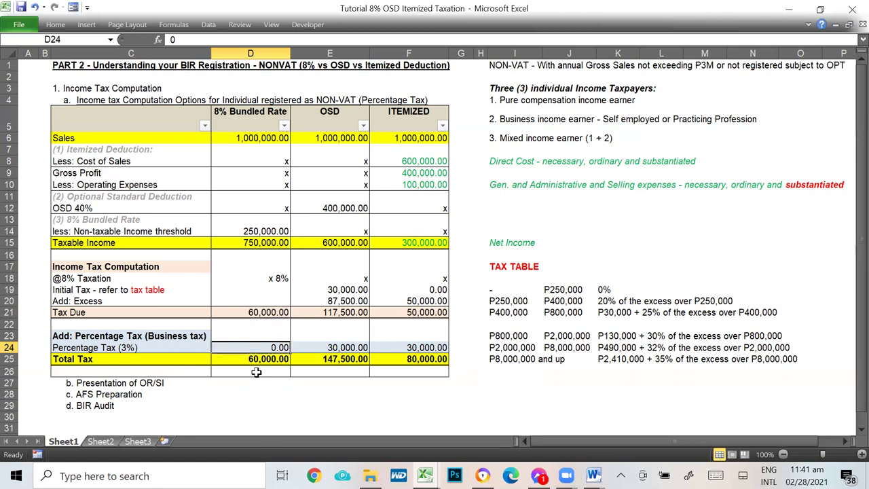
click(254, 361)
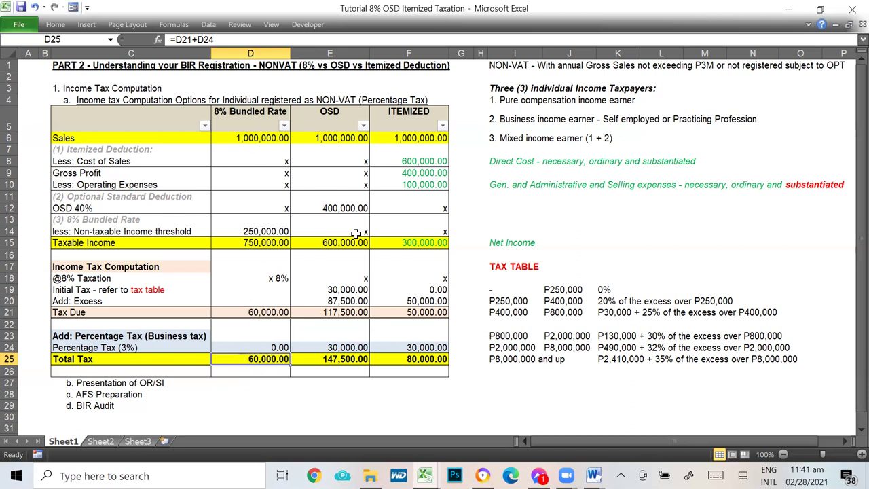
click(329, 110)
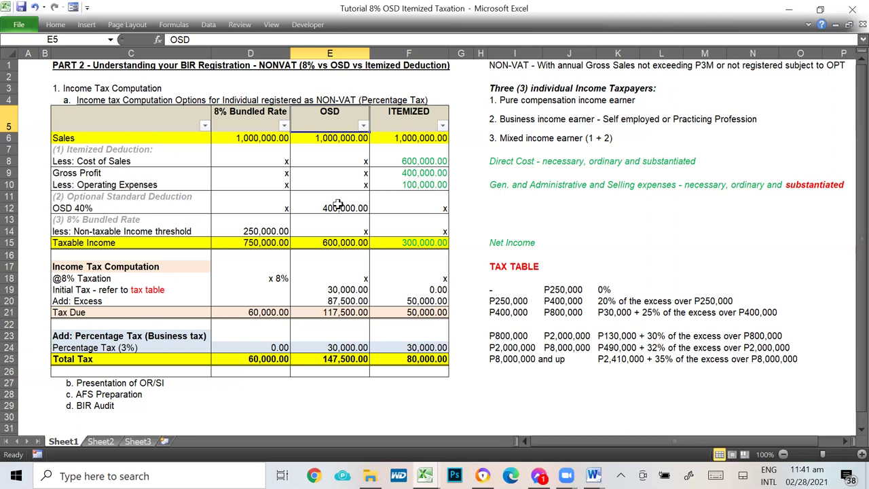
click(331, 137)
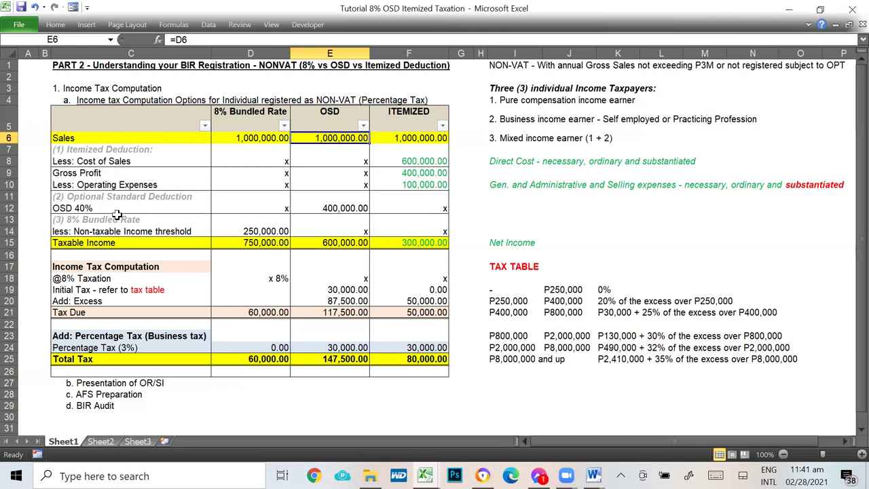
click(338, 208)
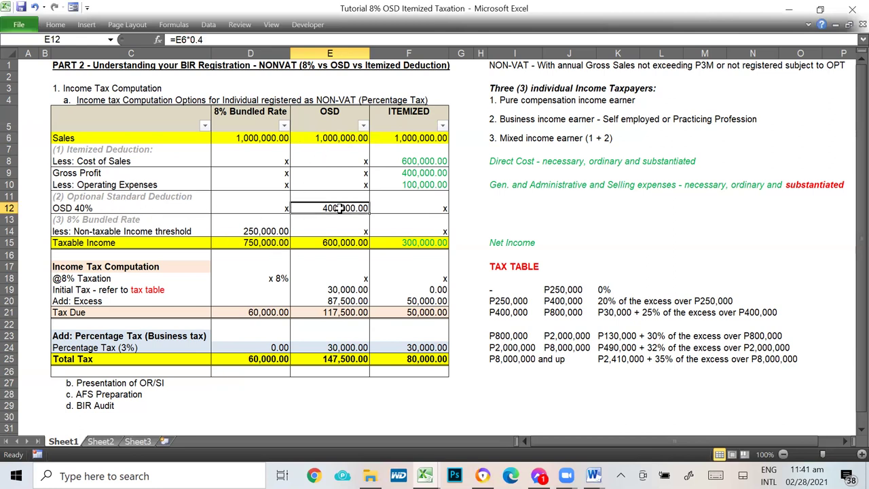
click(319, 138)
click(325, 210)
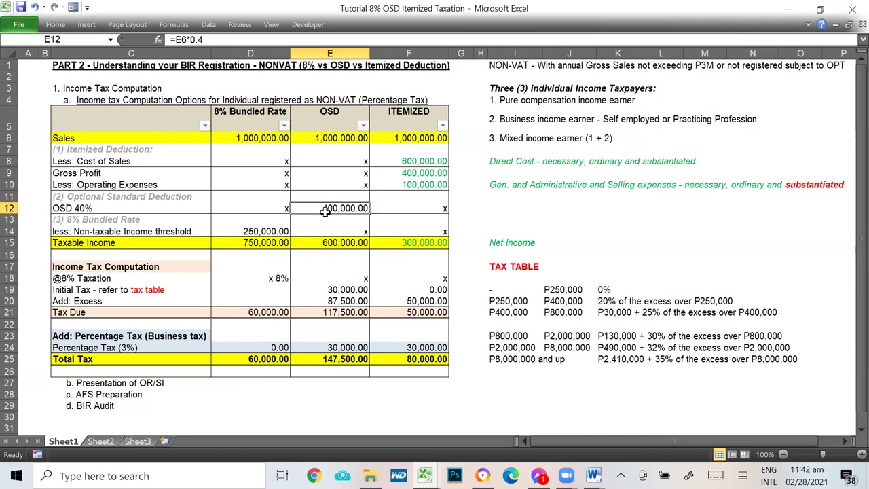
click(328, 246)
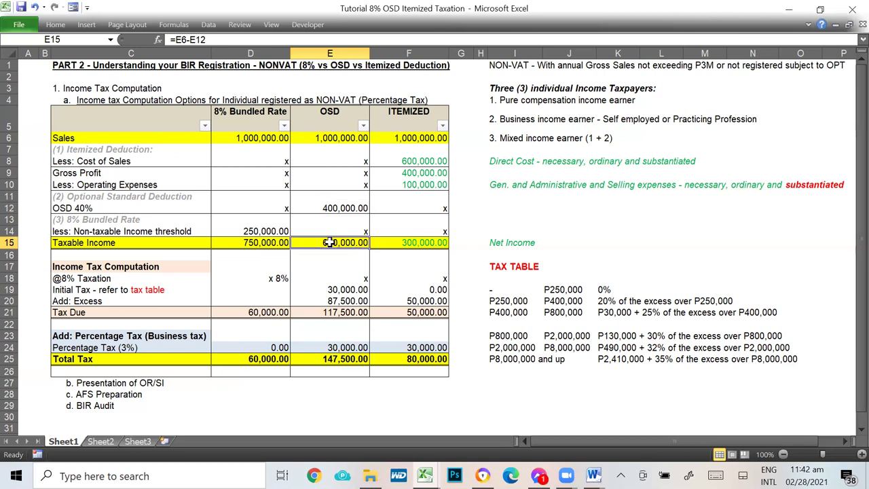
click(88, 245)
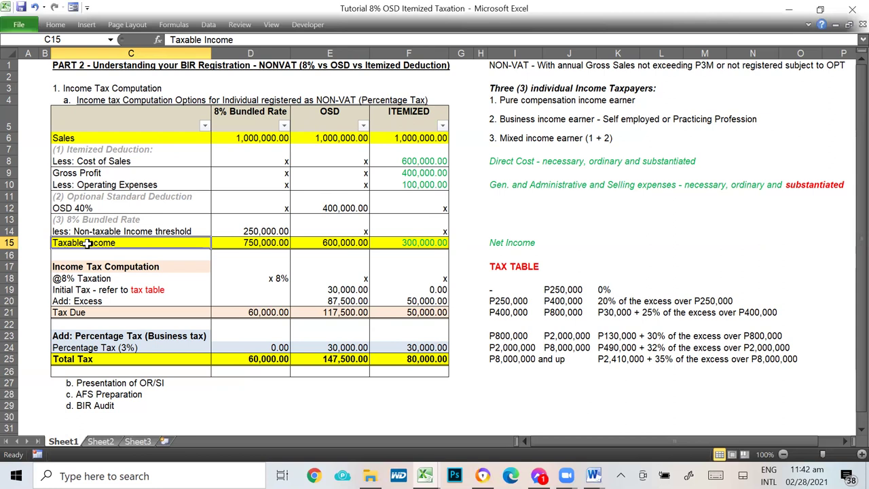
click(343, 245)
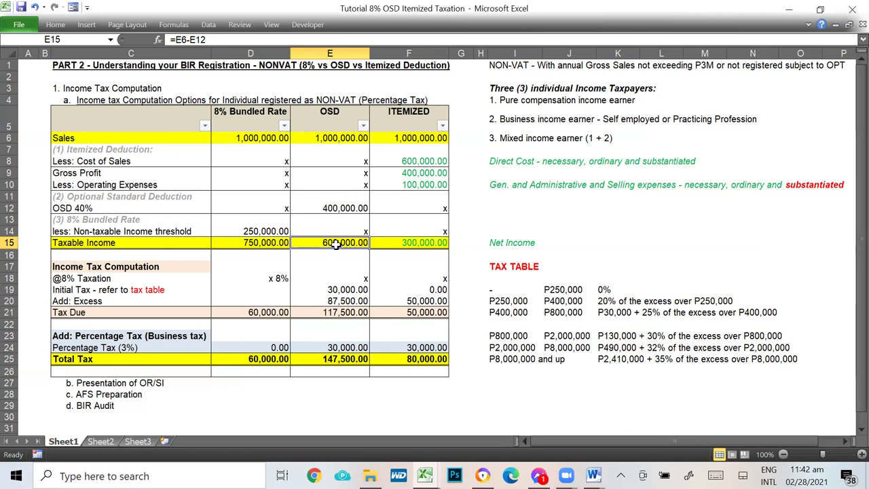
drag(499, 266, 798, 358)
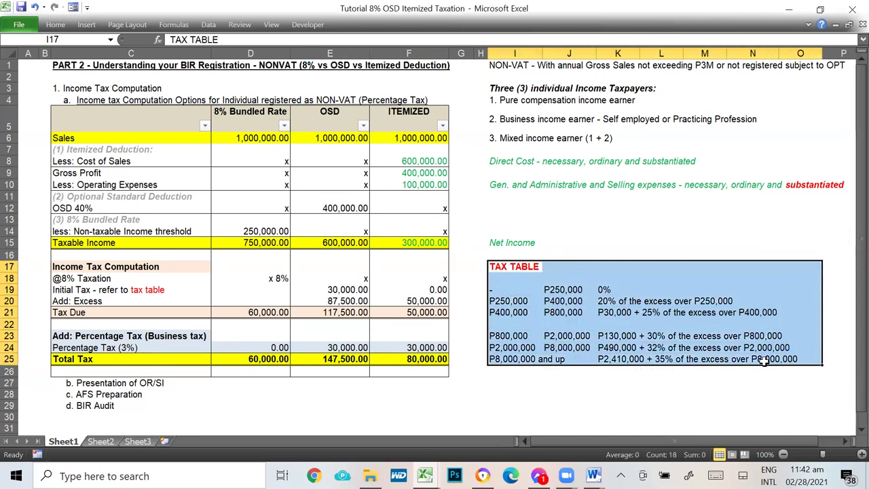
click(339, 243)
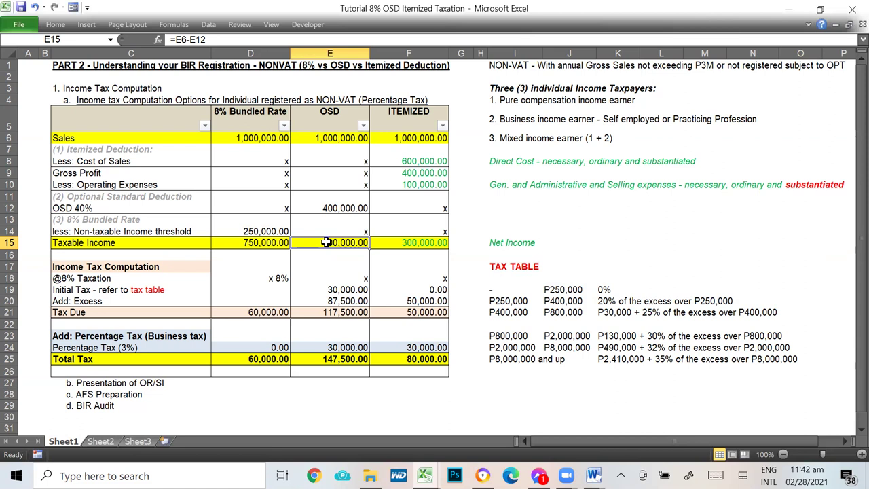
drag(494, 313, 565, 312)
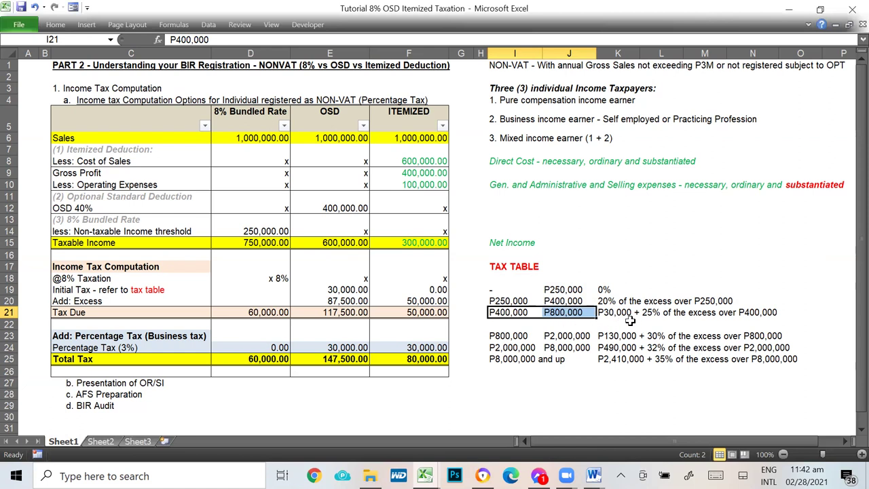
click(604, 312)
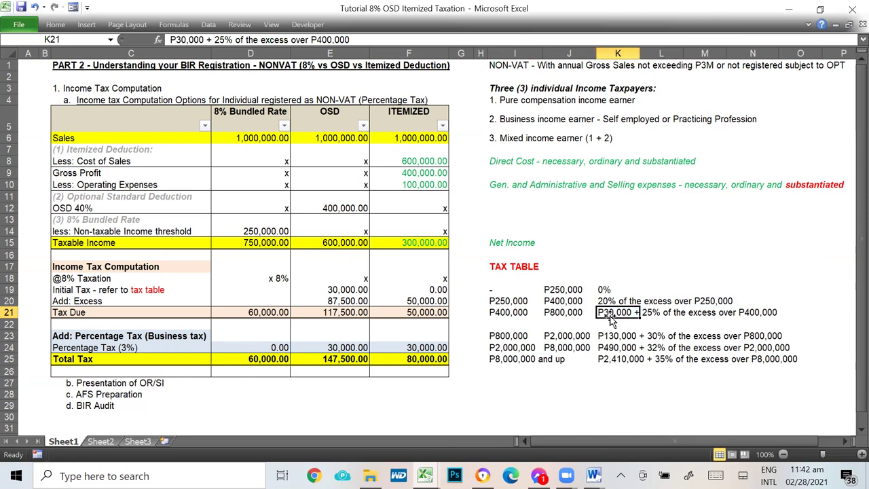
click(330, 289)
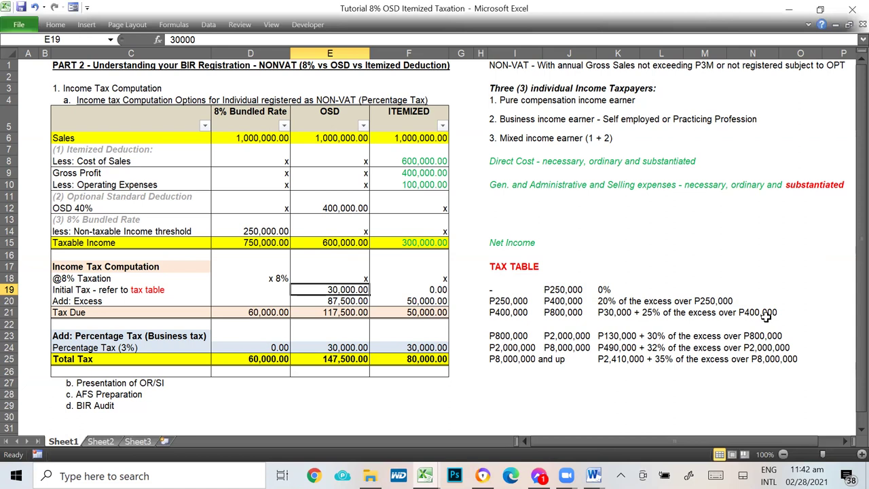
click(319, 239)
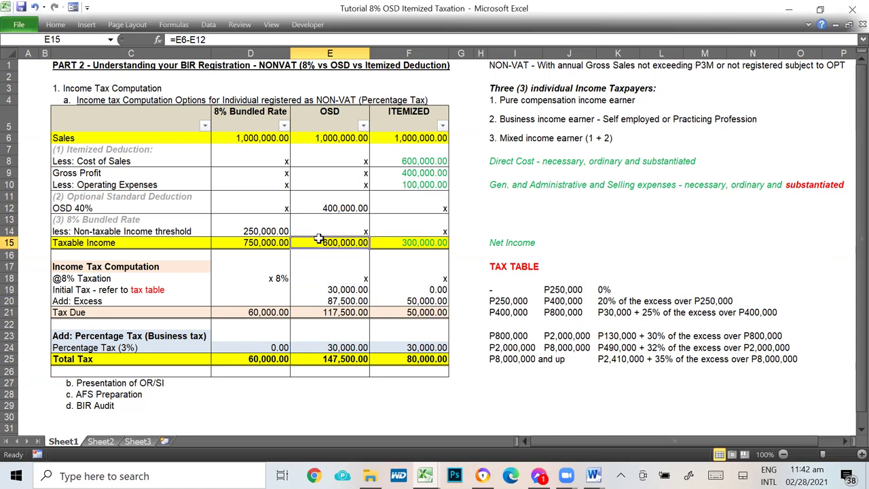
click(766, 310)
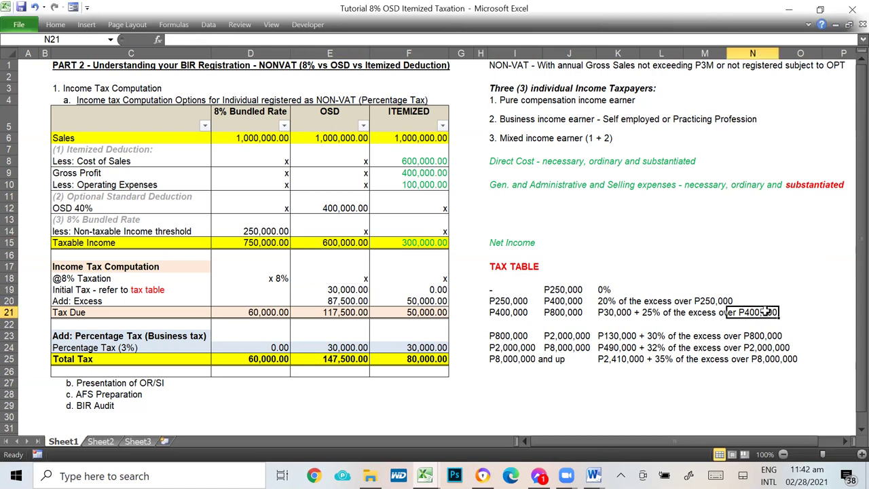
click(647, 313)
click(326, 290)
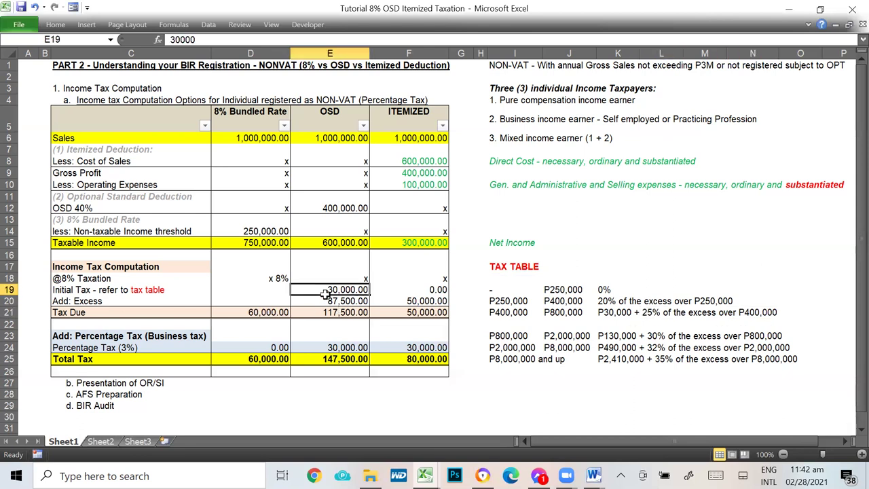
click(331, 302)
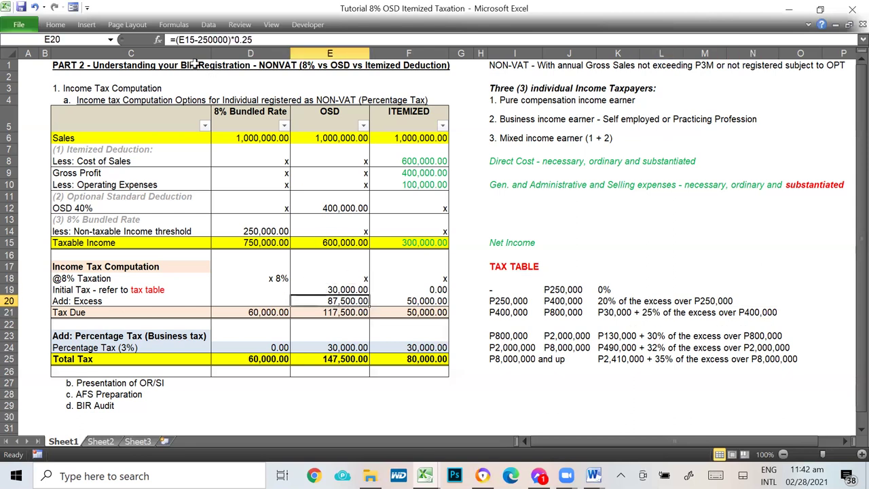
Change E20's threshold from 250000 to 400000, giving 50,000 excess and 80,000 tax due
key(F2)
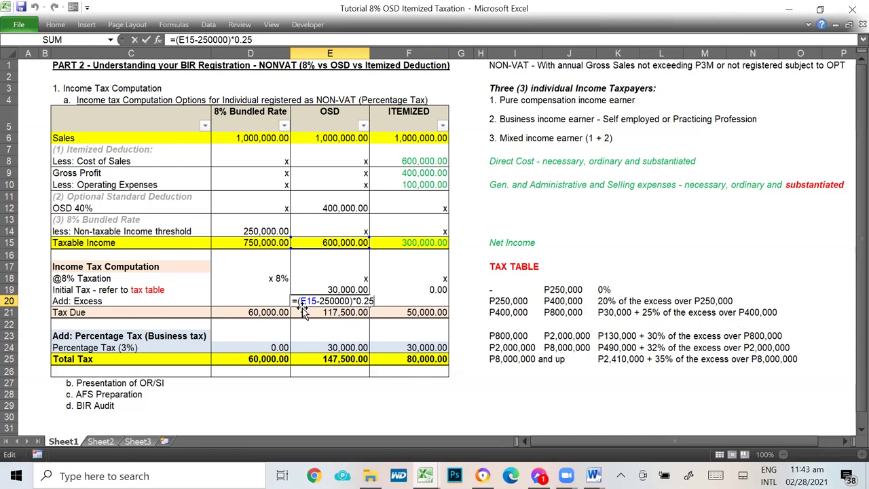
key(BackSpace)
key(BackSpace)
text(40)
key(Return)
click(333, 300)
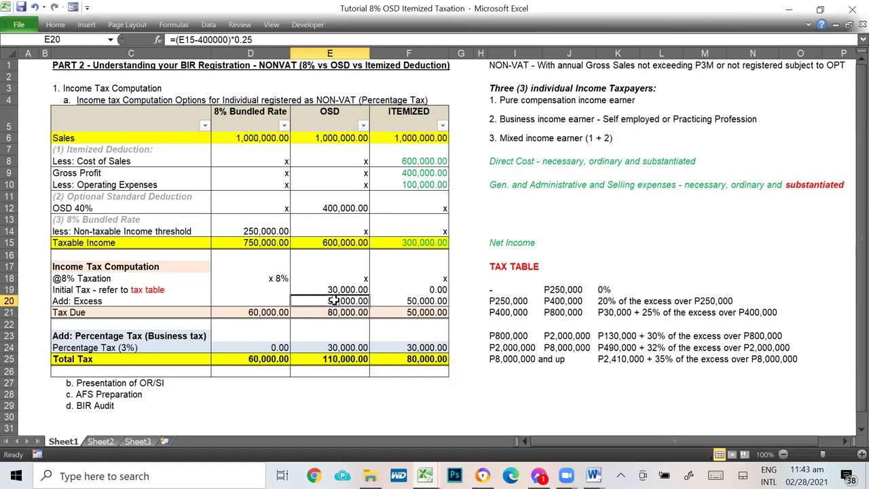
click(339, 290)
click(339, 301)
click(338, 313)
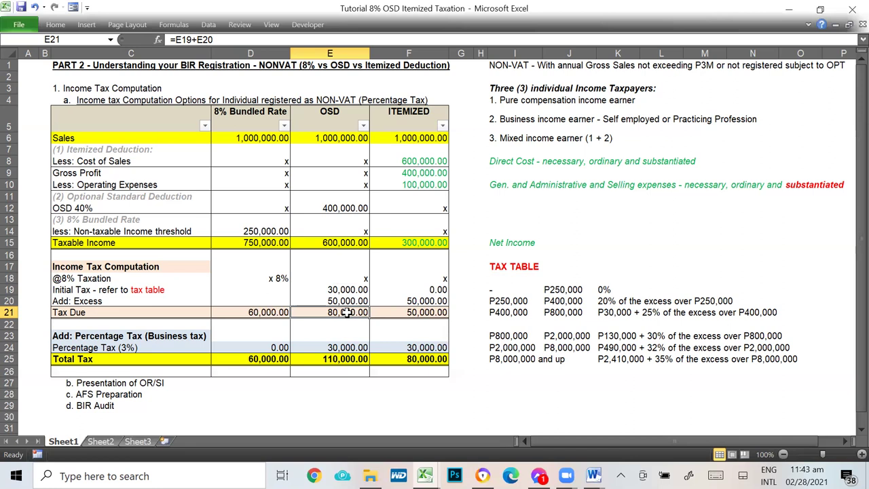
click(332, 121)
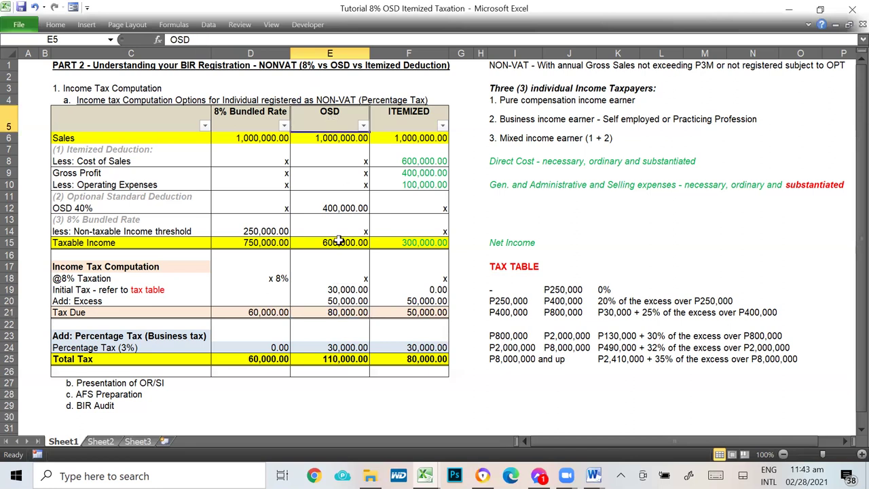
click(339, 313)
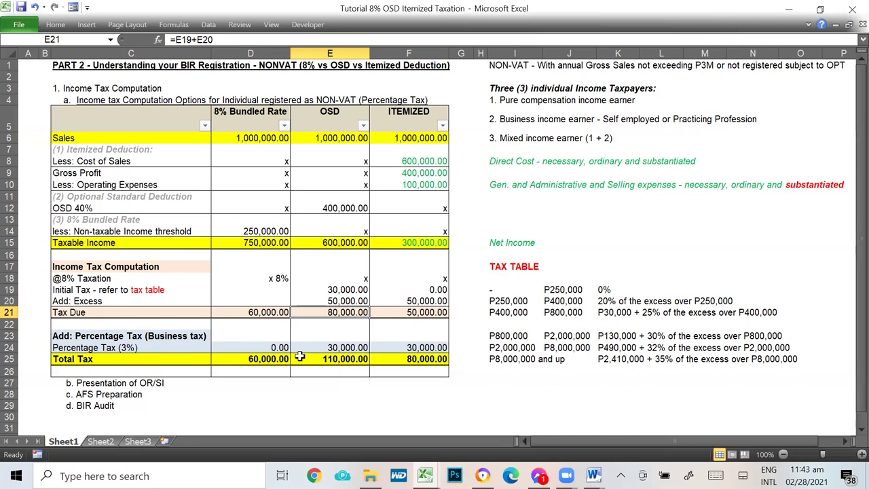
click(127, 349)
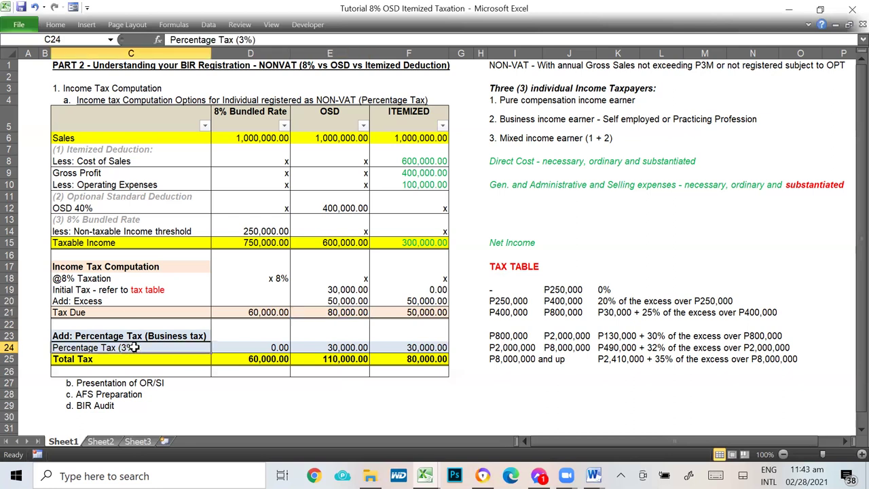
click(330, 137)
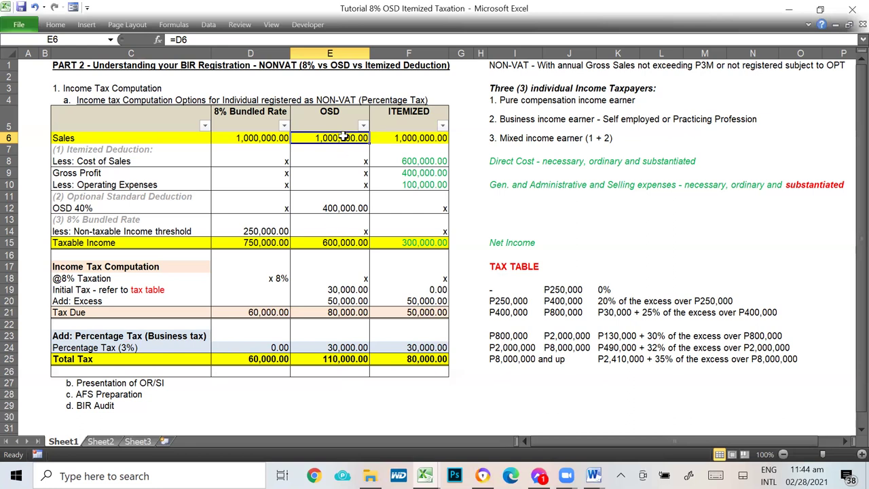
click(342, 350)
click(230, 35)
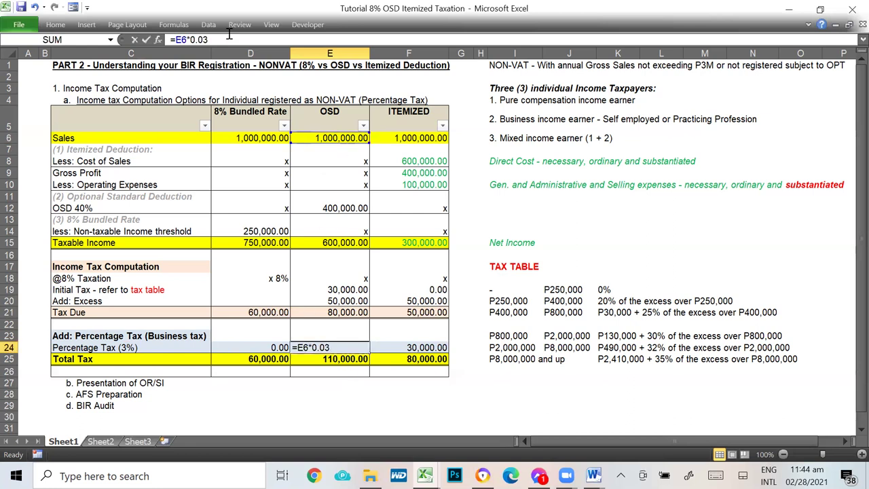
key(Escape)
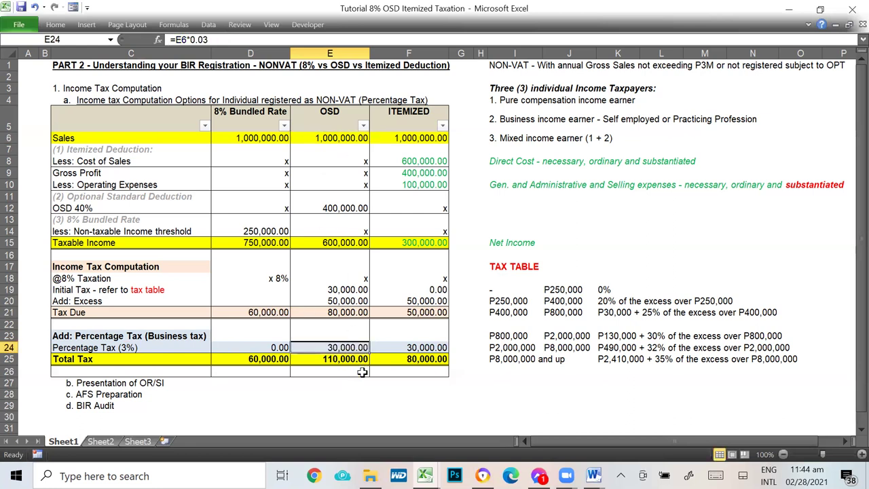
key(F2)
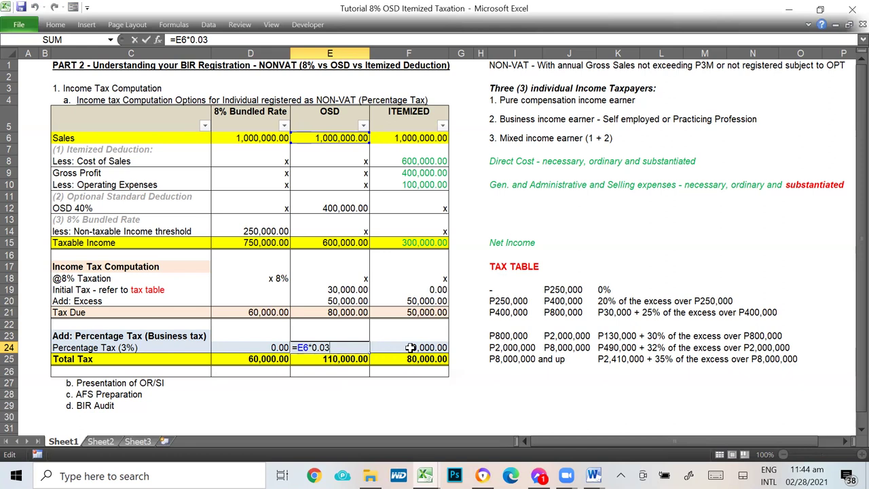
key(Return)
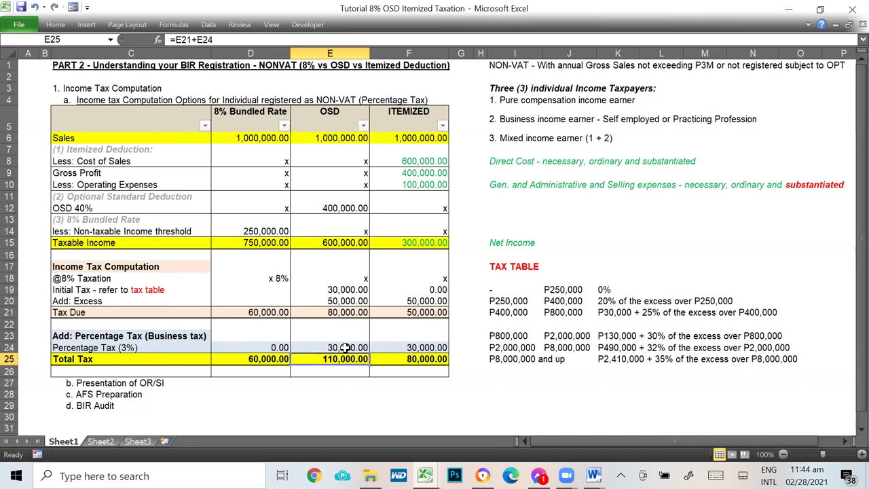
click(344, 313)
click(343, 347)
click(342, 360)
click(246, 360)
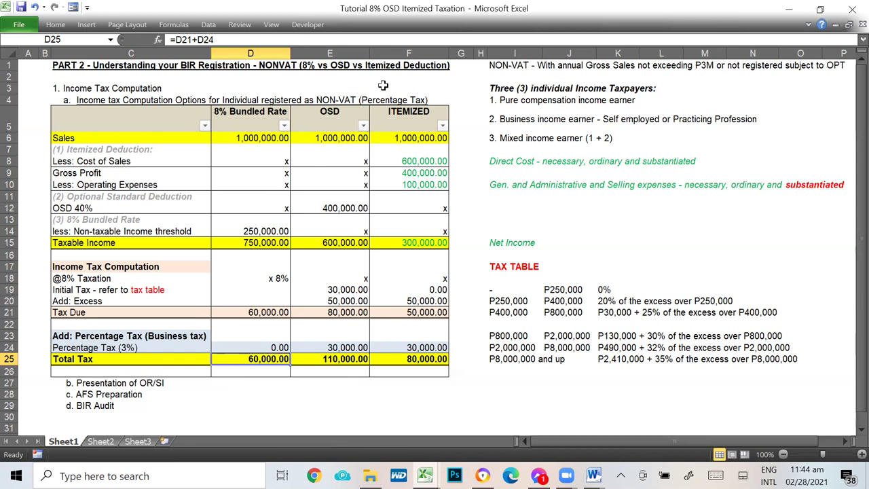
click(414, 117)
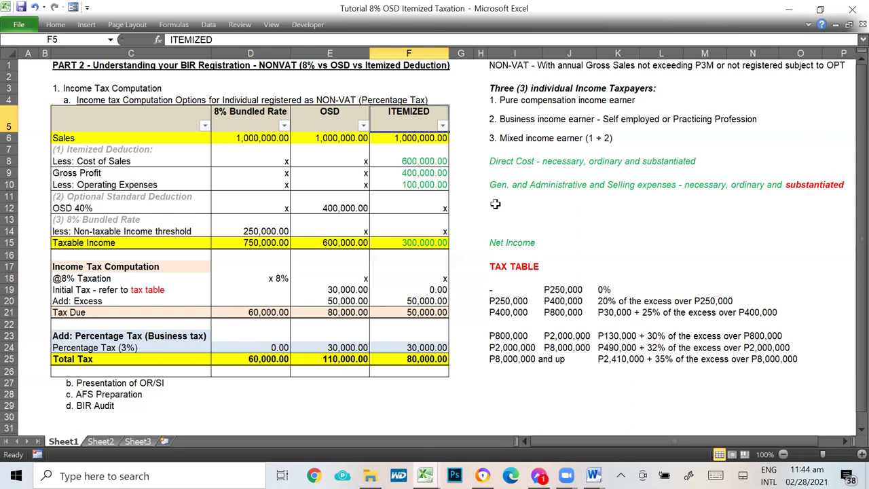
click(62, 140)
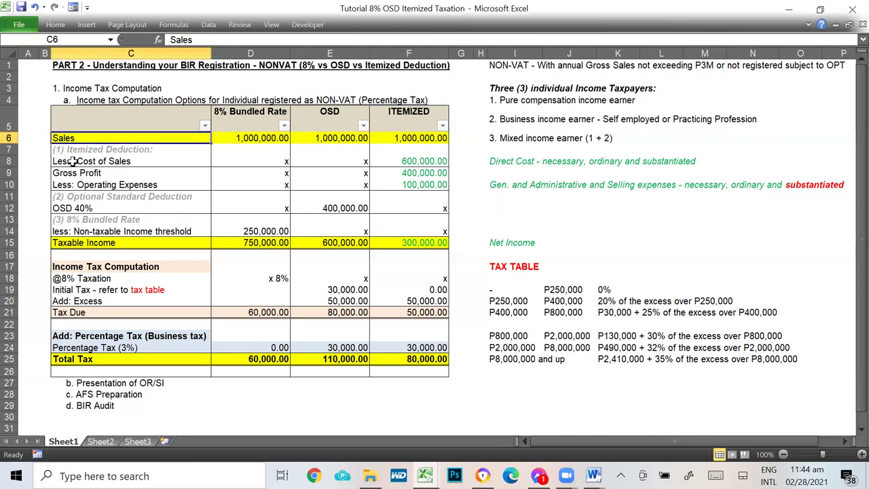
click(73, 161)
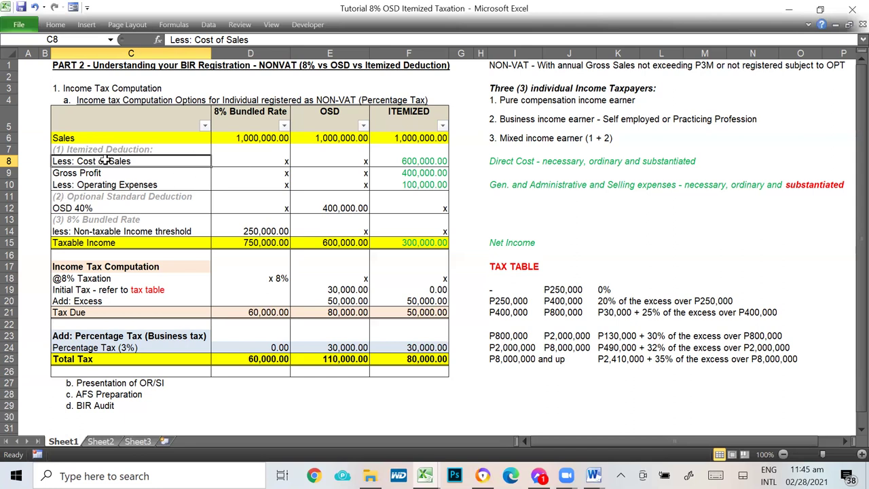
click(489, 161)
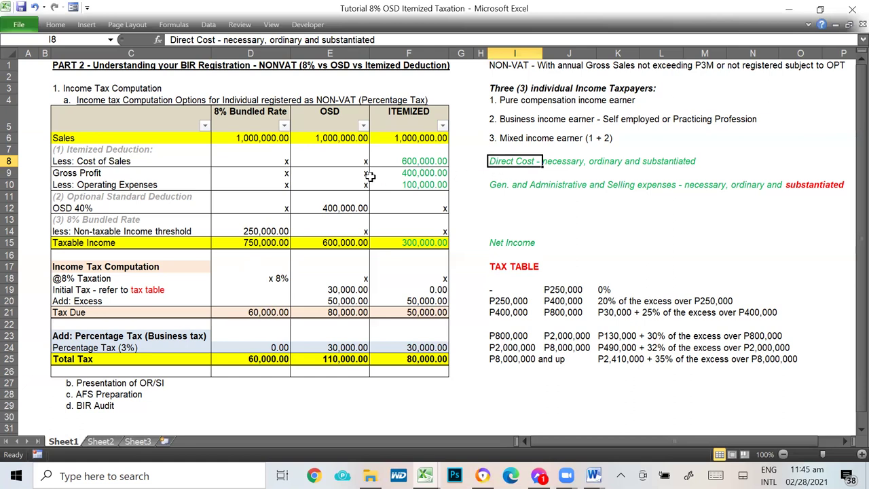
click(430, 136)
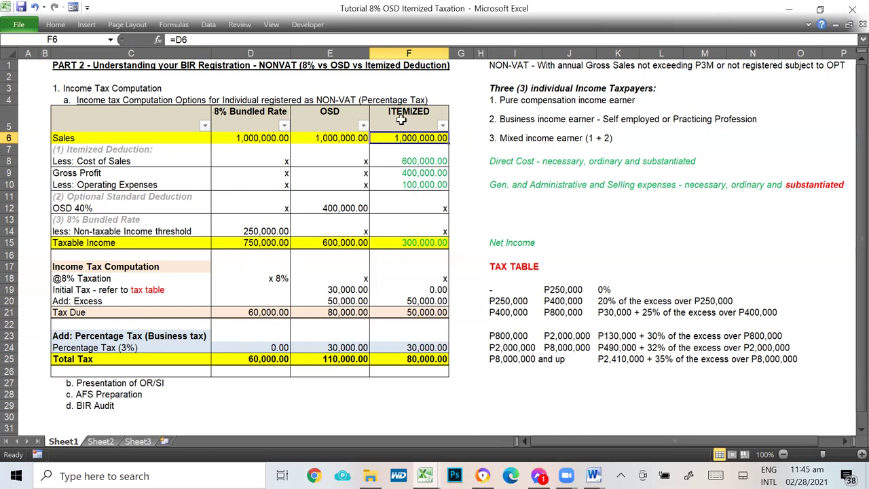
click(482, 164)
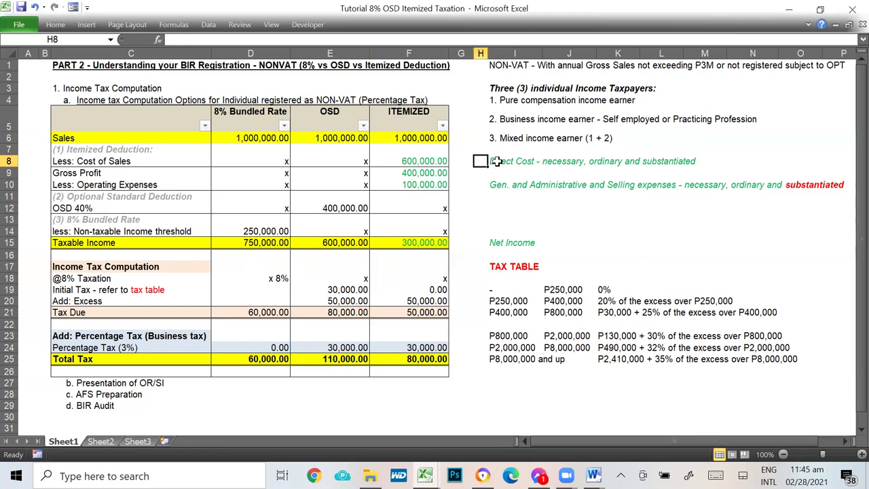
click(505, 162)
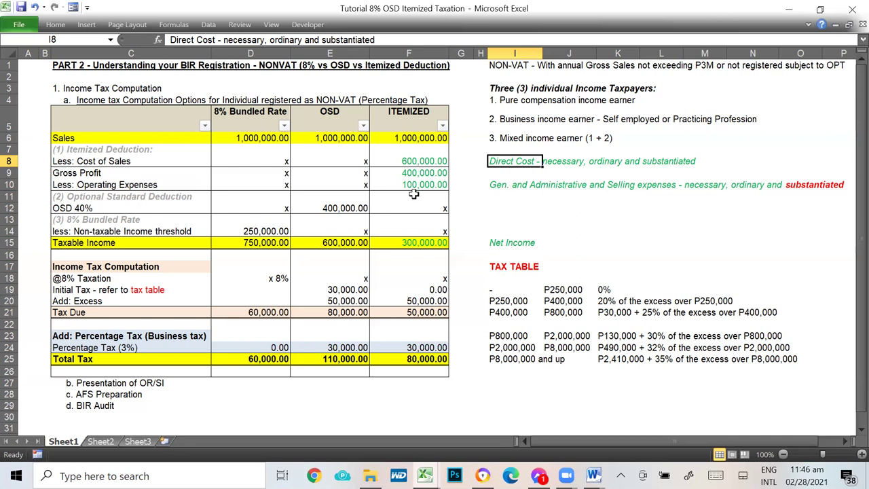
click(421, 174)
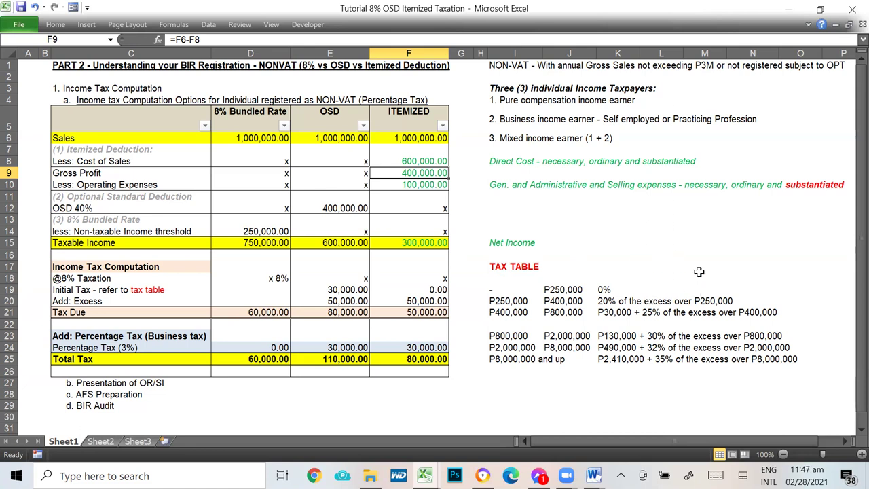
click(413, 158)
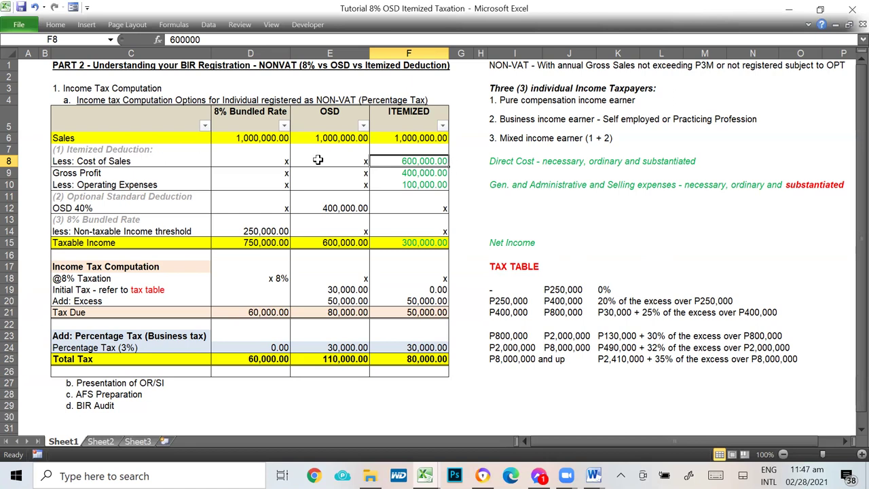
click(406, 182)
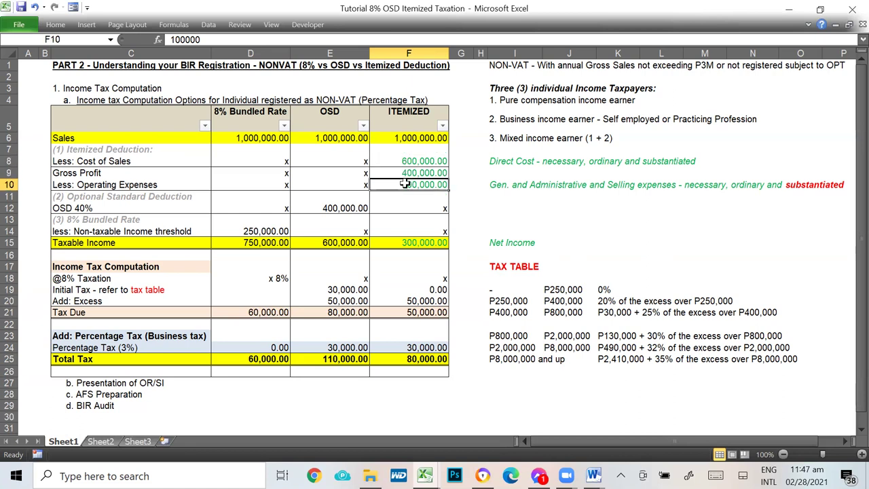
click(409, 163)
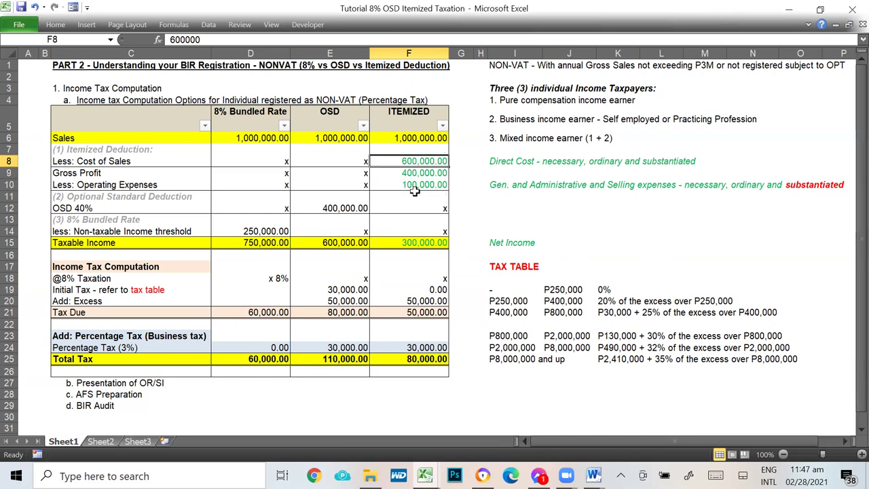
click(411, 184)
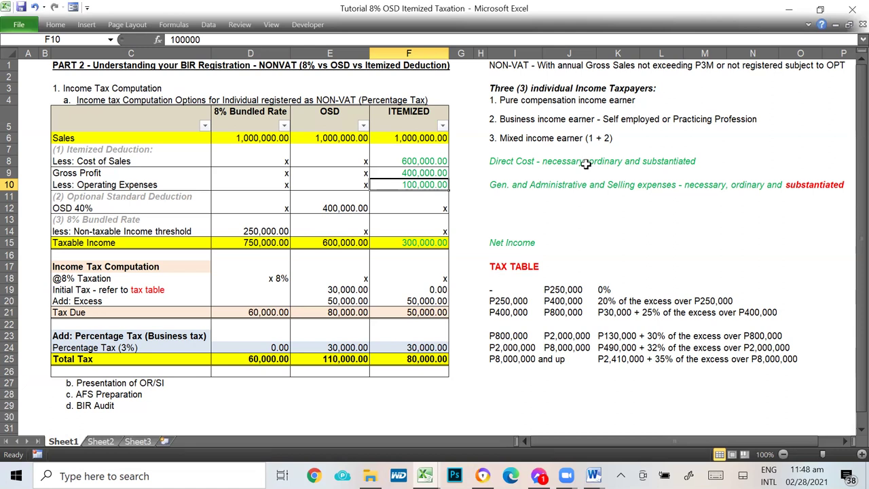
click(674, 161)
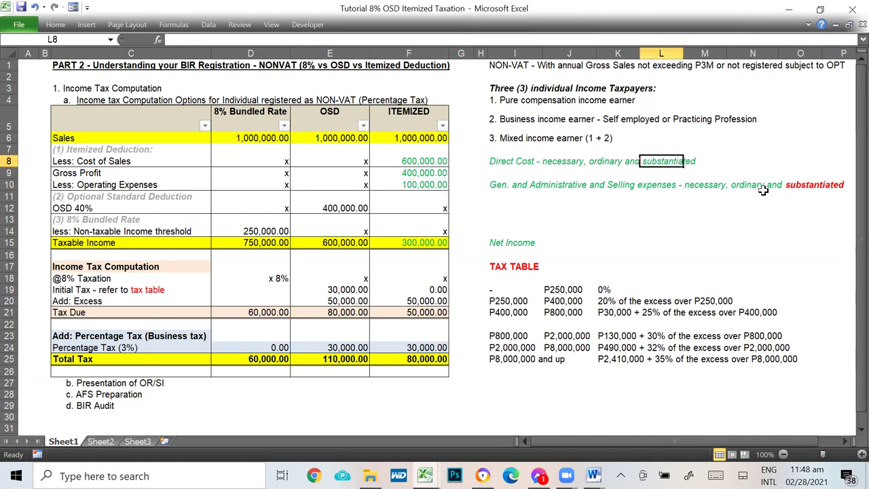
click(819, 186)
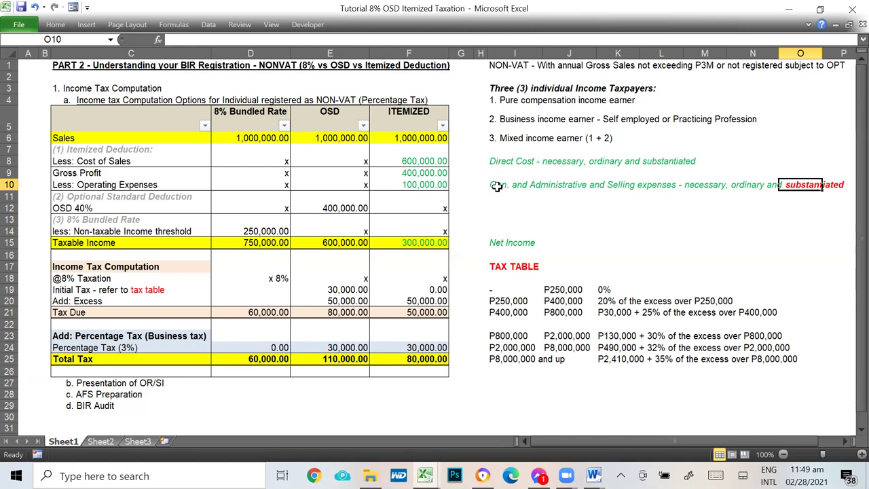
click(494, 162)
click(501, 184)
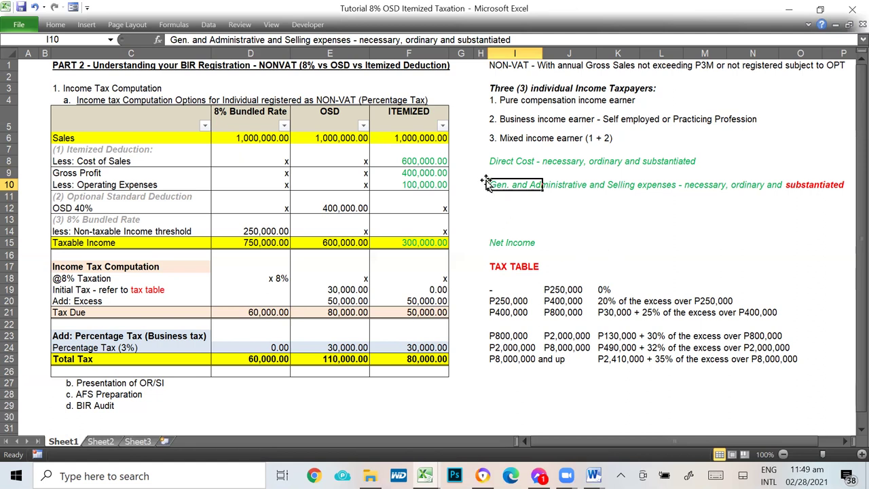
click(423, 164)
click(417, 185)
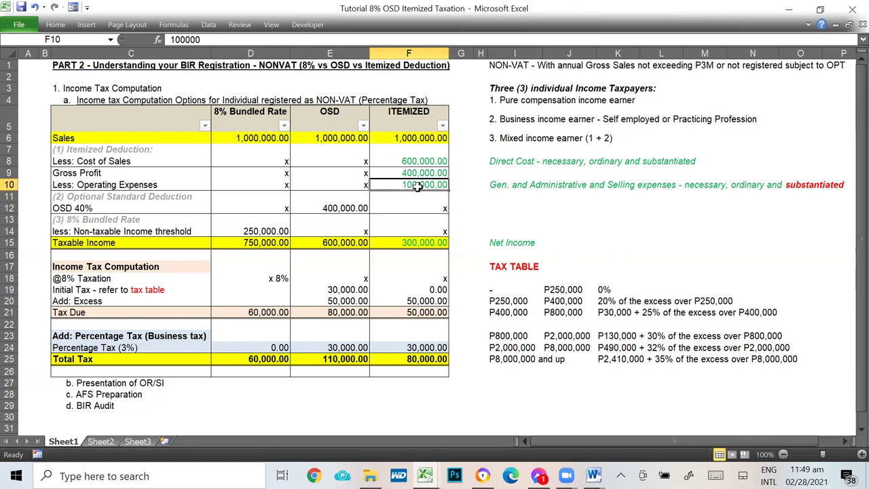
click(559, 164)
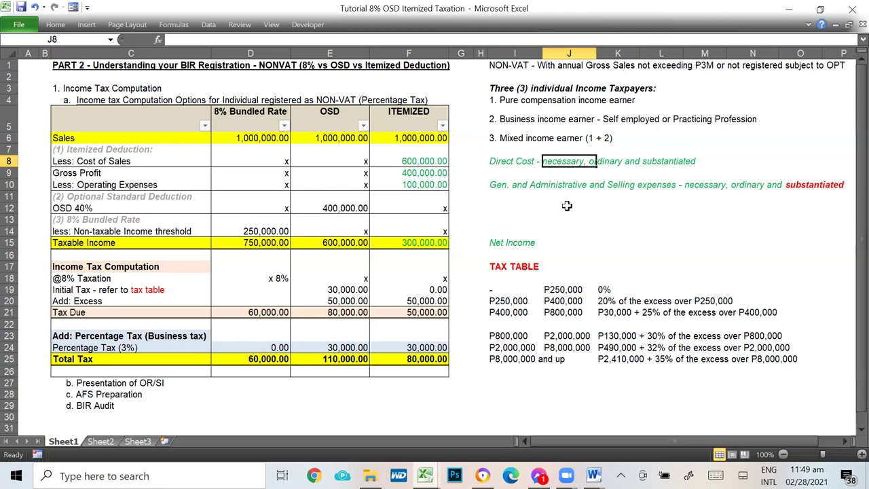
click(418, 173)
click(416, 185)
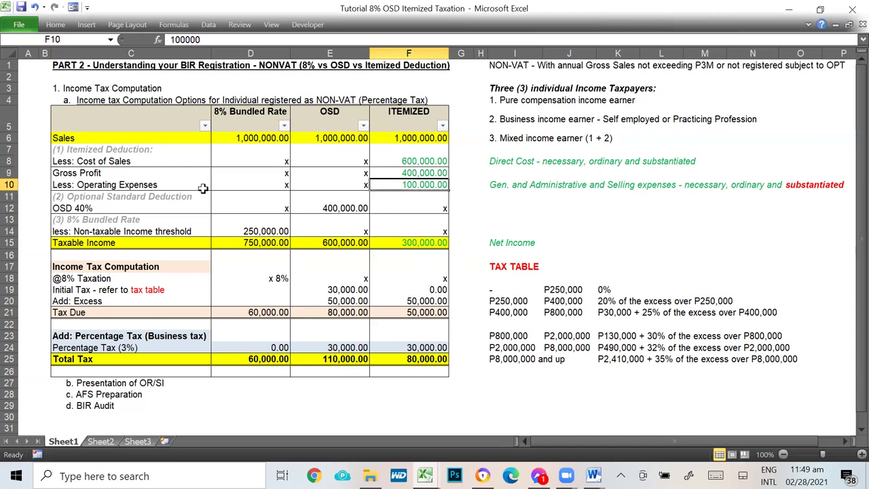
click(419, 243)
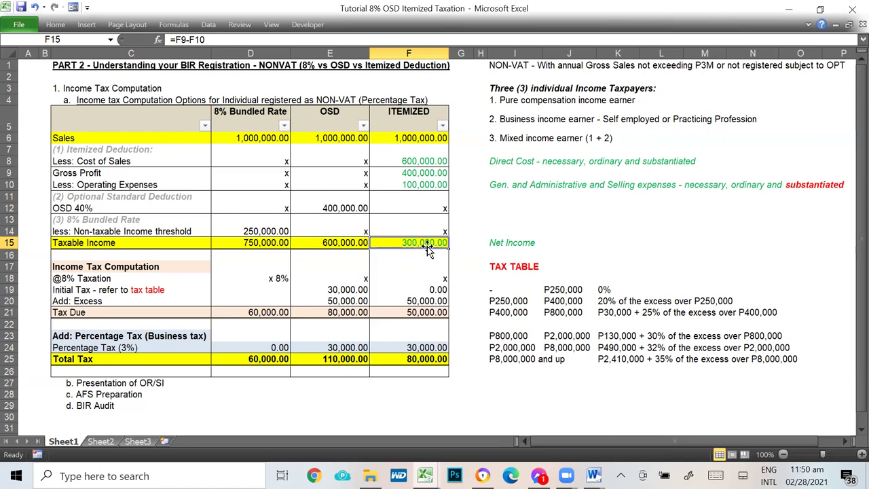
click(499, 243)
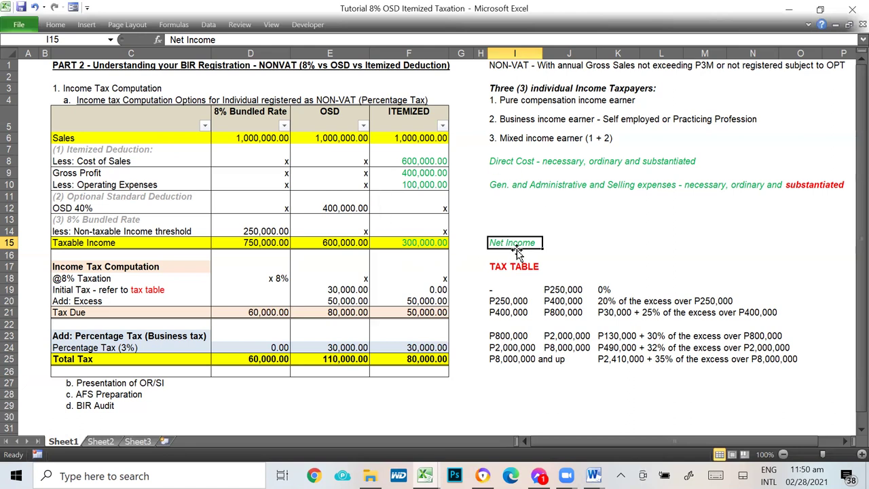
click(412, 241)
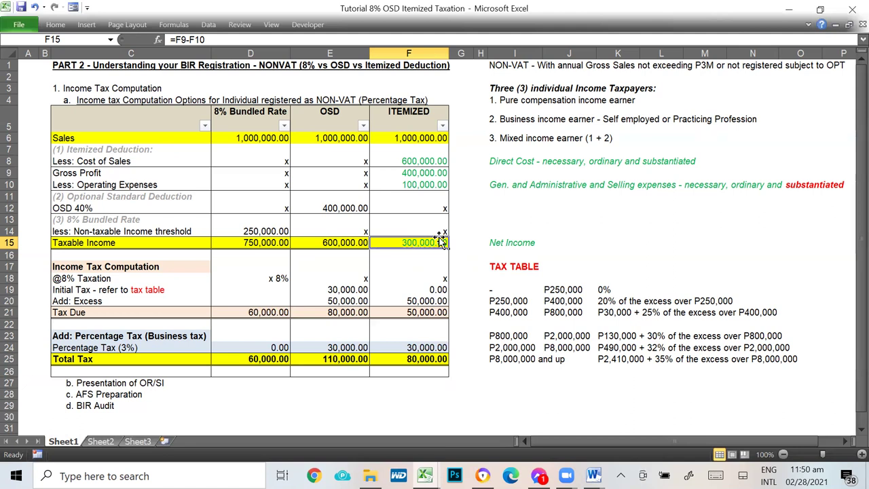
click(326, 113)
click(423, 114)
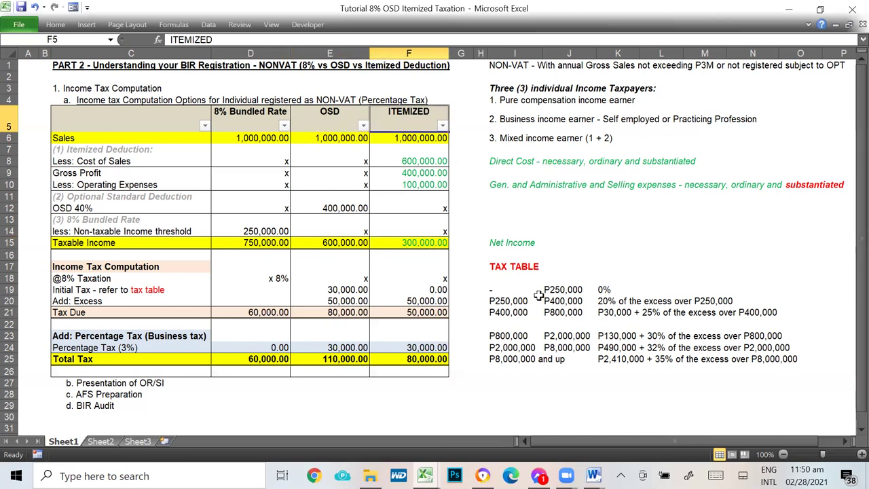
Compare the 8% taxation and 300,000 itemized taxable income with the P250,000–P400,000 bracket
click(524, 274)
click(222, 108)
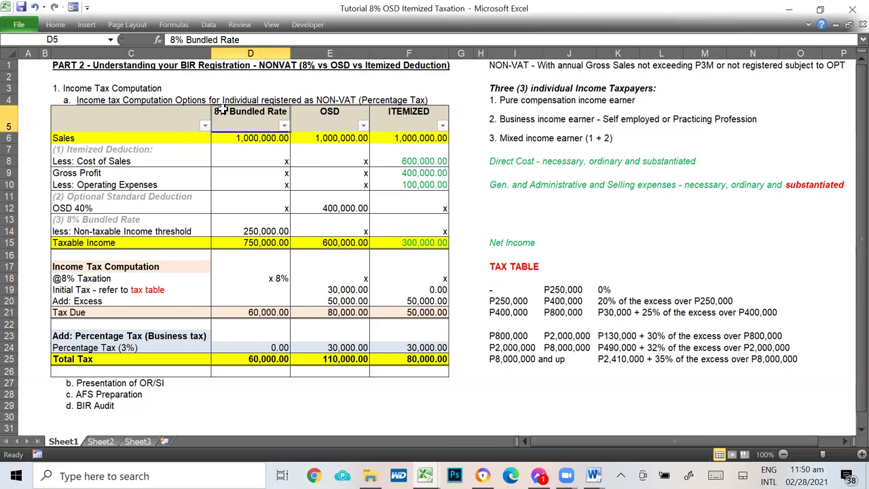
click(276, 278)
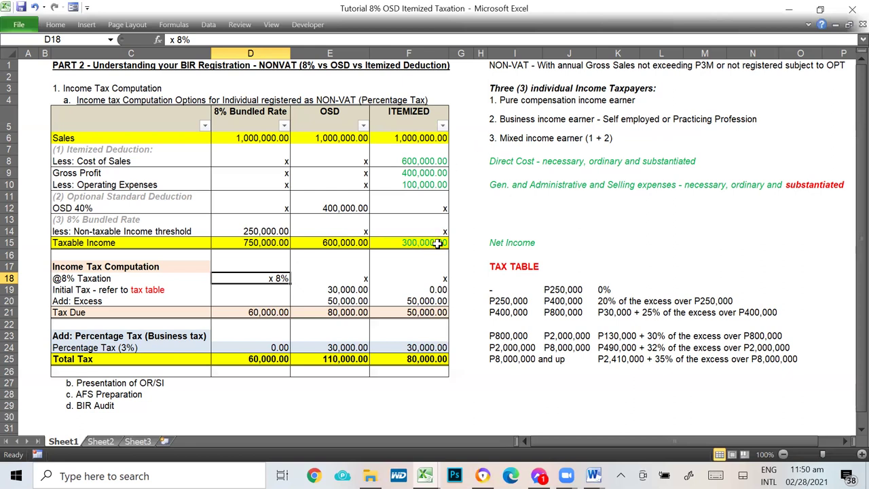
click(422, 242)
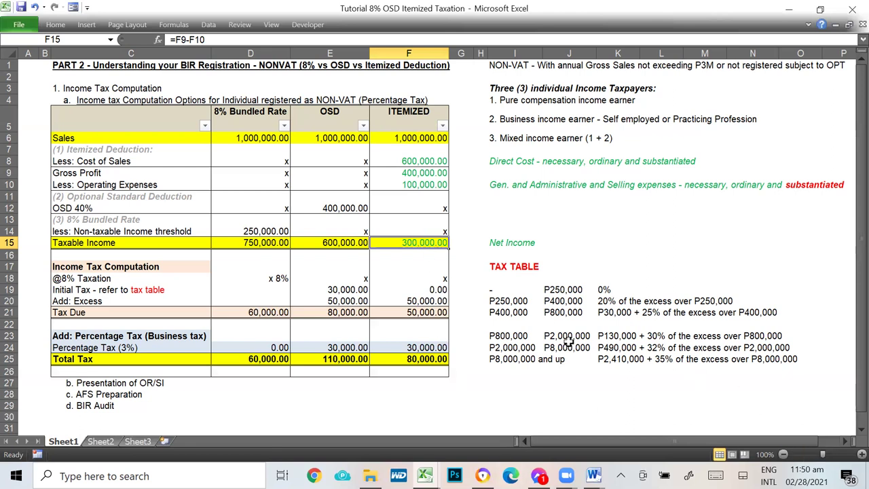
drag(491, 301, 556, 299)
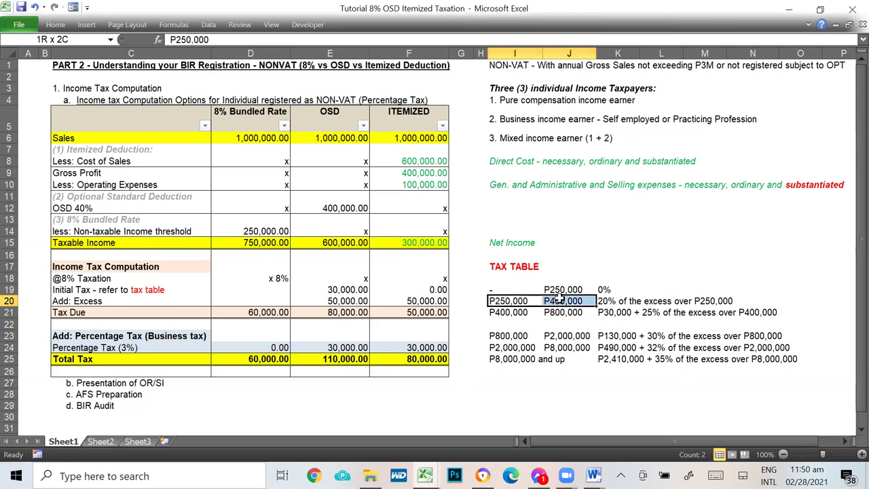
drag(558, 298, 559, 299)
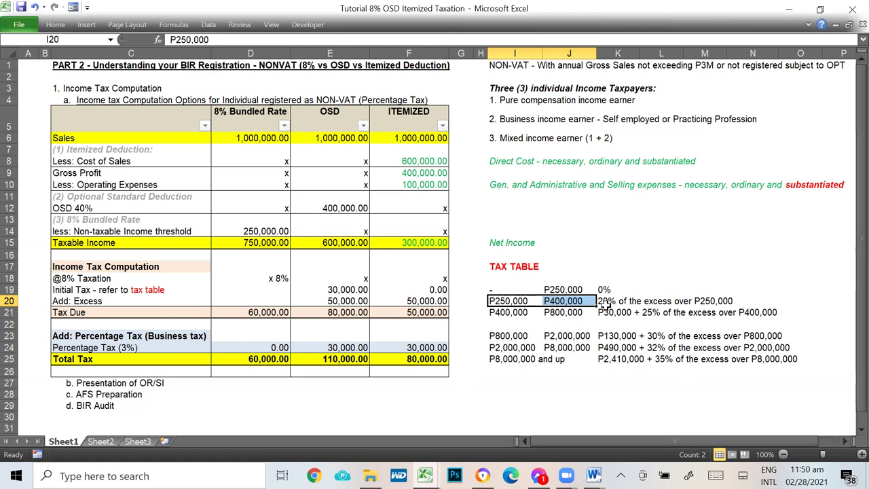
Check the itemized 0.00 initial tax and open the F20 =F15-250000 formula
click(433, 289)
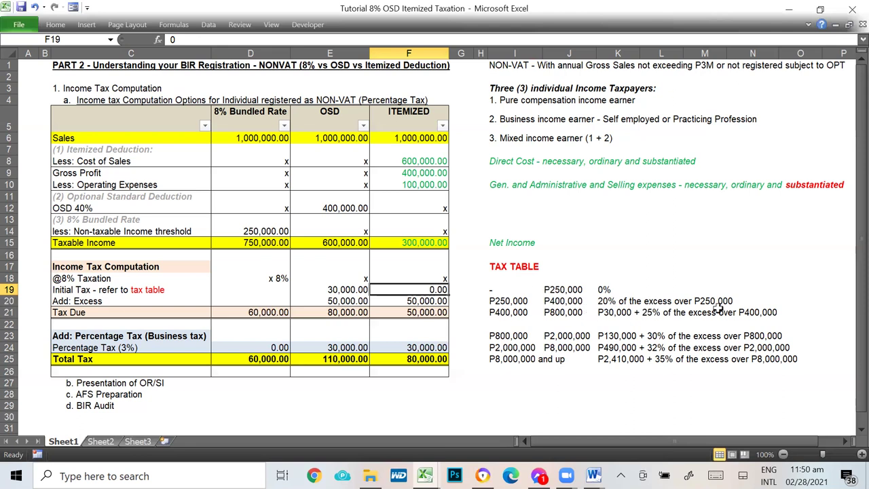
click(408, 243)
click(706, 300)
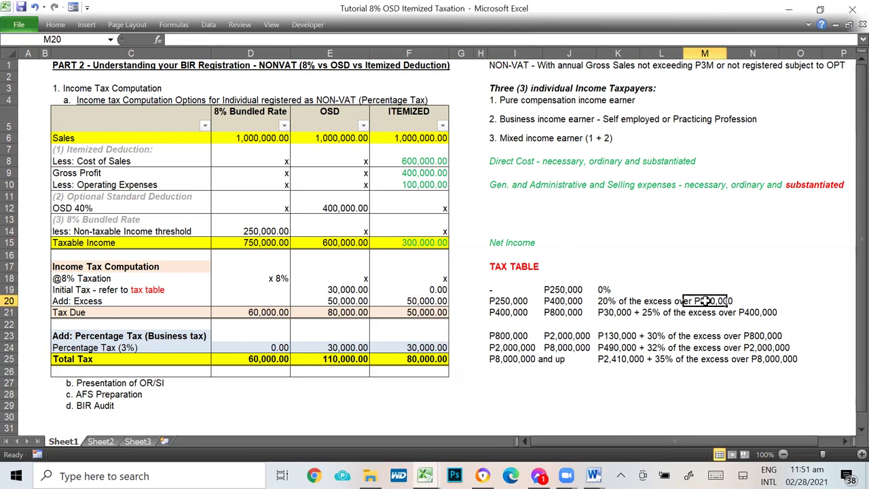
click(405, 302)
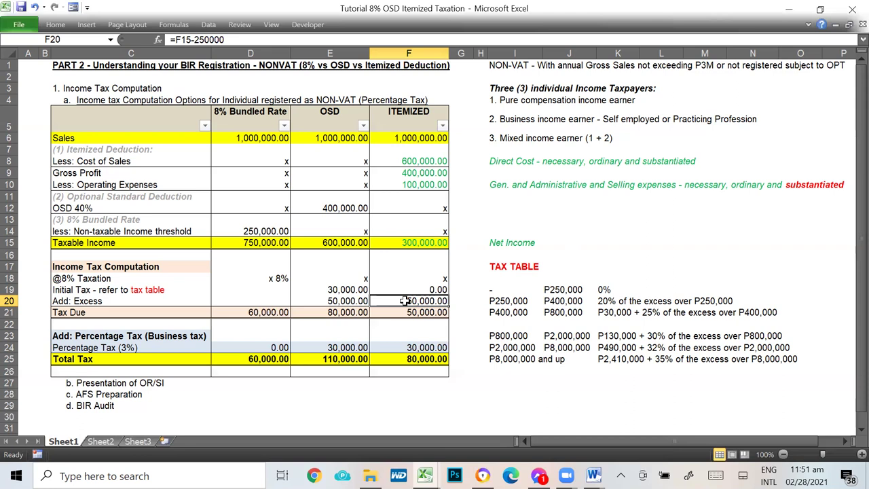
click(243, 39)
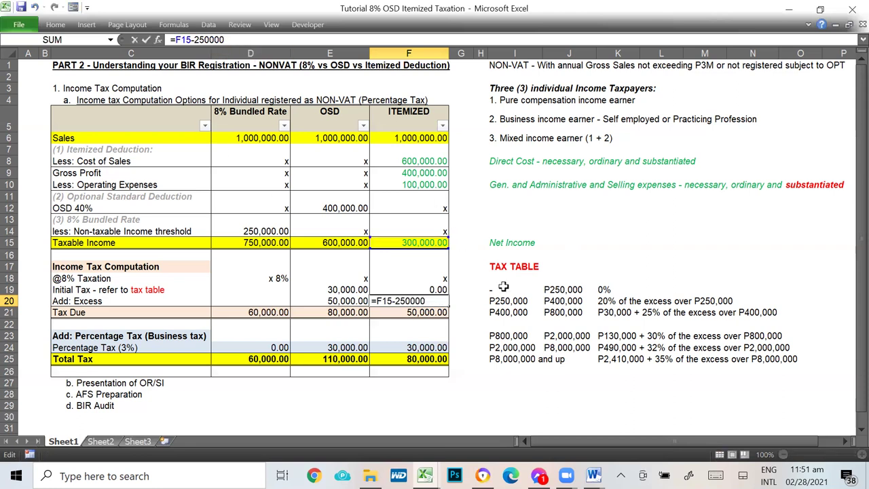
Rewrite F20 as =(F15-250000)*.20, giving 10,000 excess and 40,000 itemized total tax
key(F2)
key(Escape)
key(F2)
text())
key(Left)
key(Left)
key(Left)
key(Left)
key(Left)
key(Left)
key(Left)
key(Left)
key(Left)
key(Left)
key(Left)
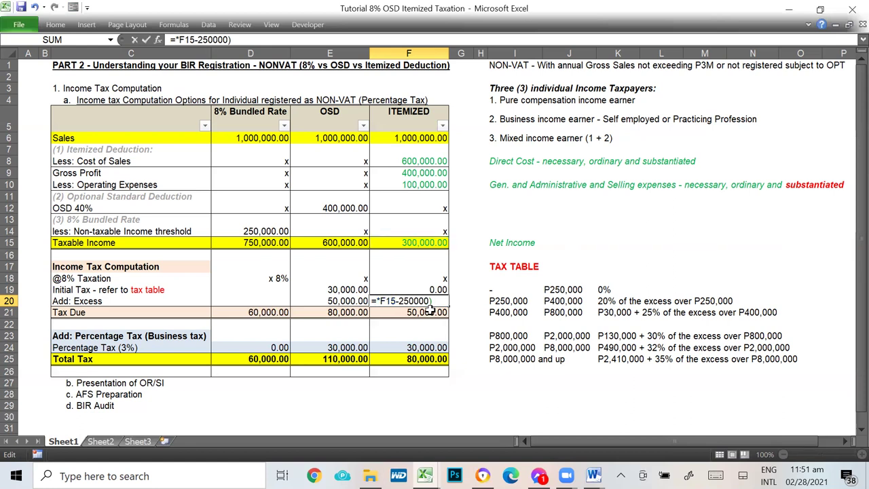
text(()
key(Right)
key(Right)
key(Right)
key(Right)
text(*)
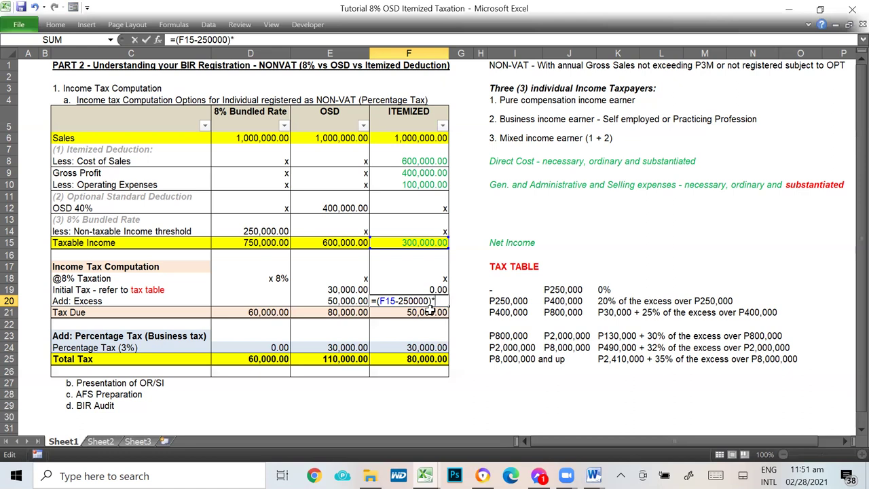
text(.25)
key(BackSpace)
text(0)
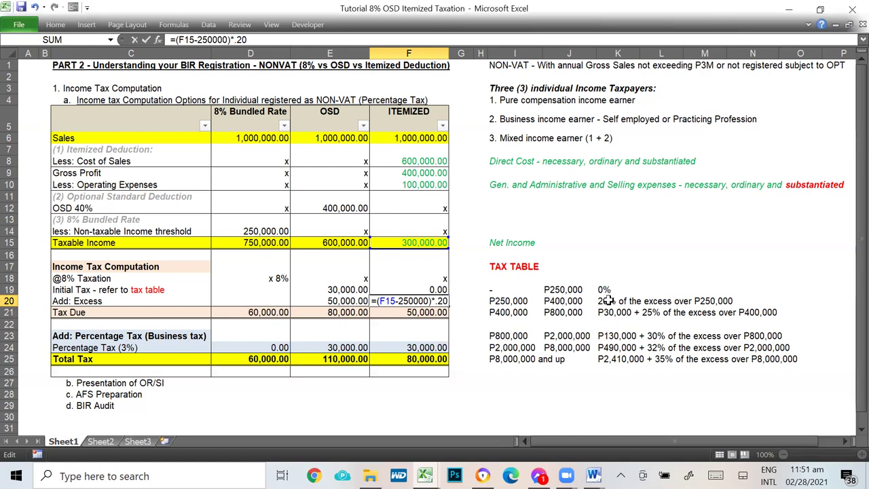
key(Return)
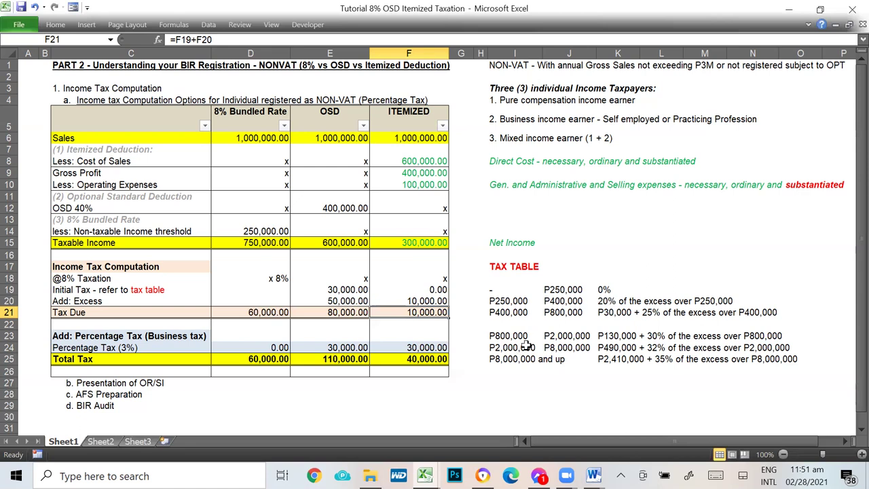
click(410, 243)
click(418, 314)
click(62, 350)
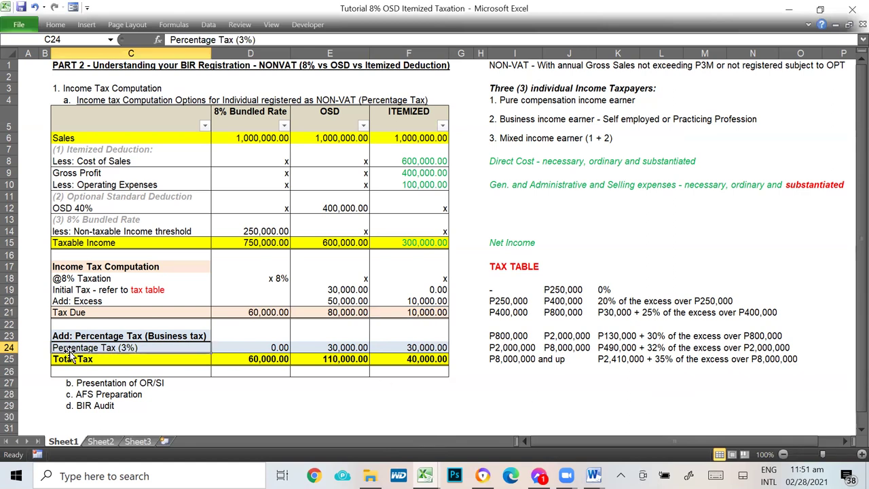
click(410, 136)
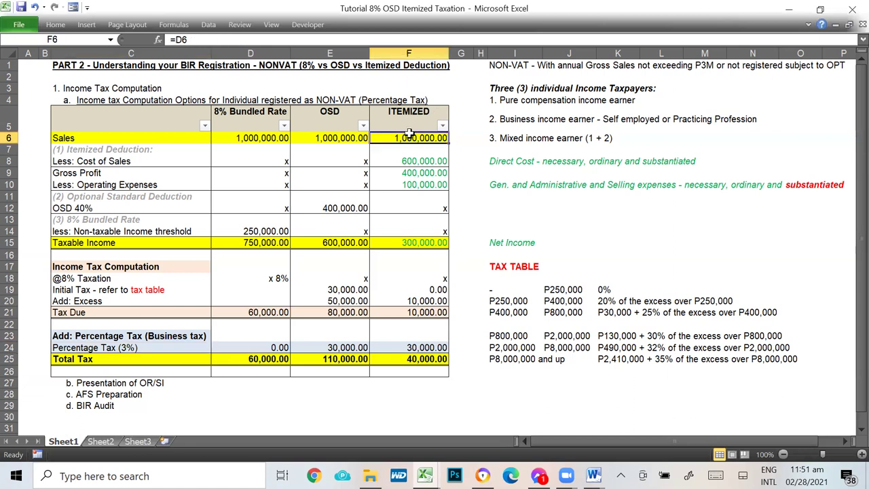
click(409, 347)
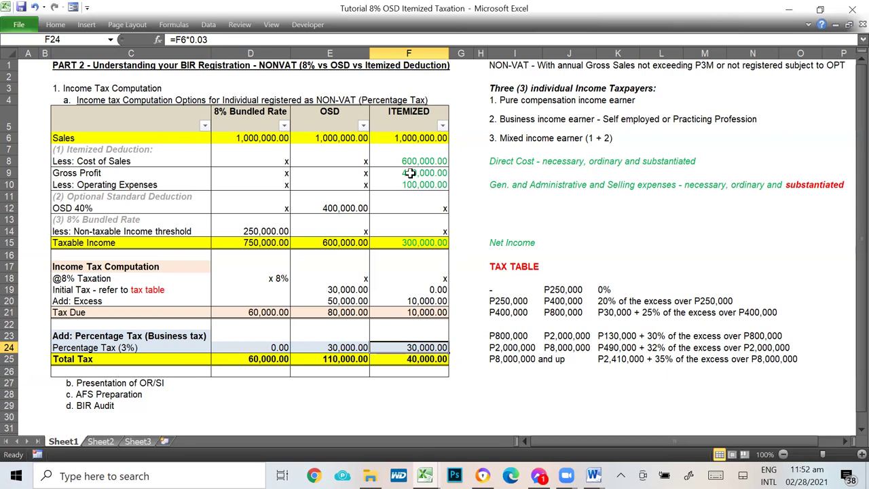
click(410, 361)
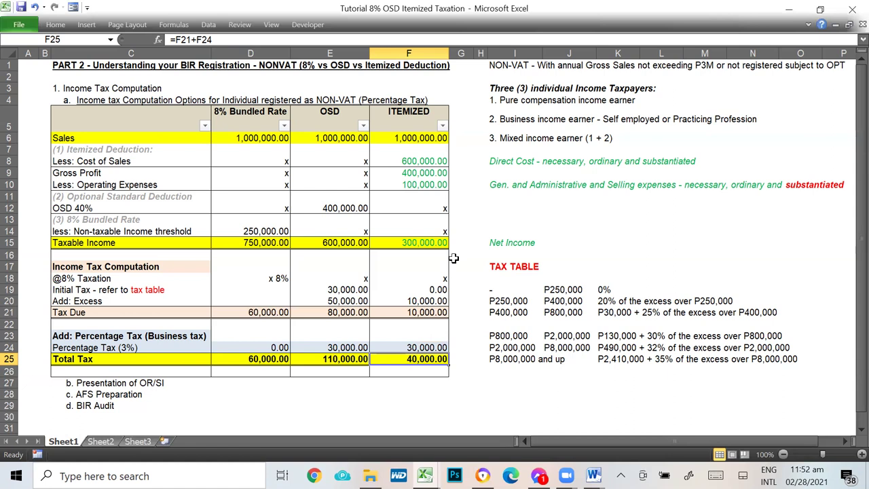
key(Return)
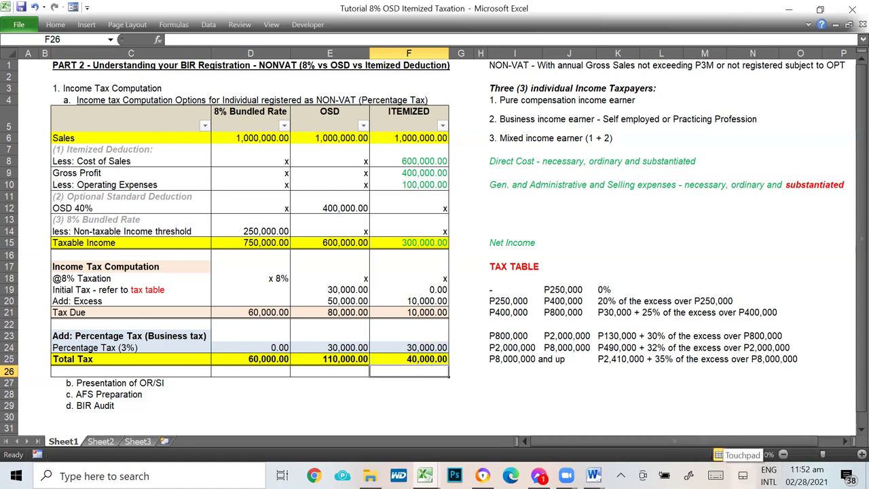
drag(411, 115, 413, 381)
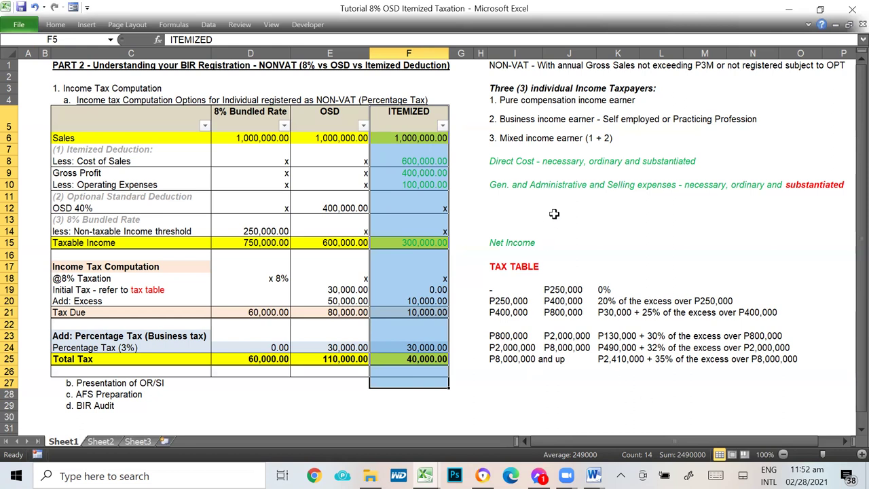
click(548, 169)
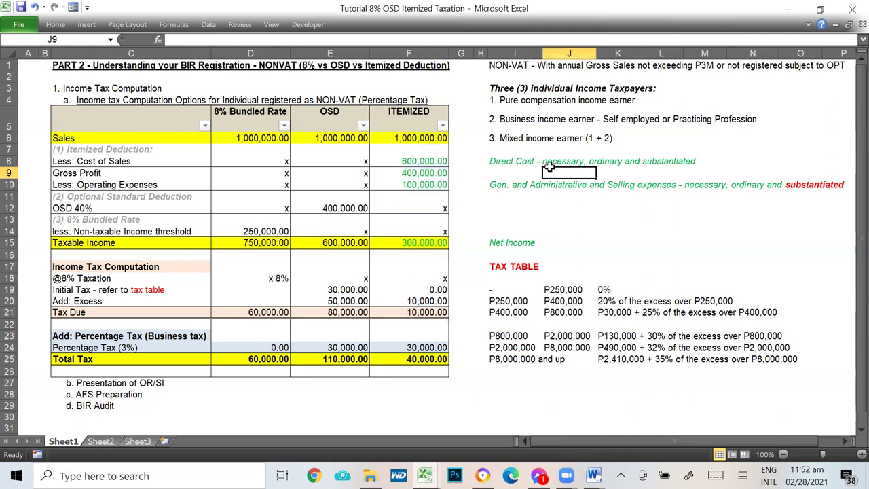
click(611, 173)
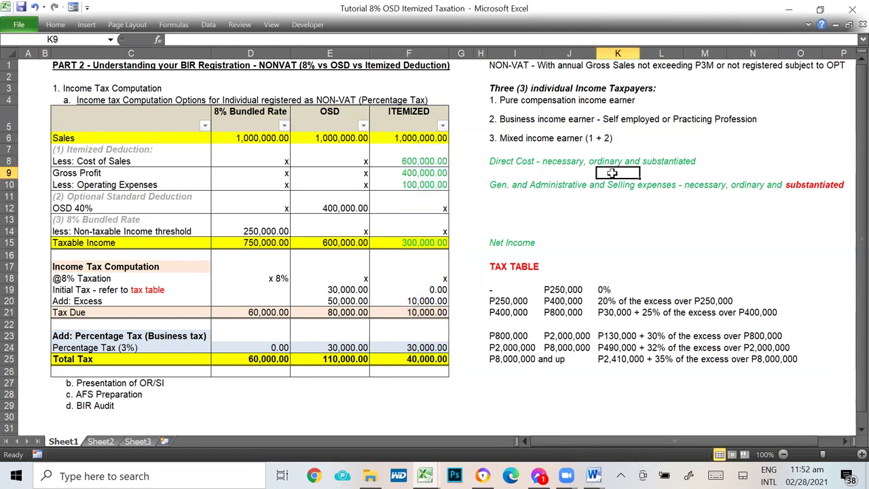
click(659, 173)
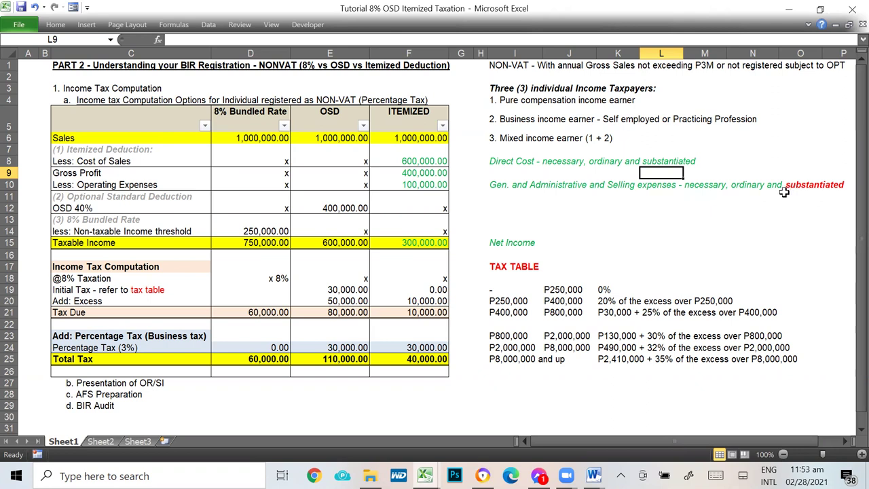
click(244, 125)
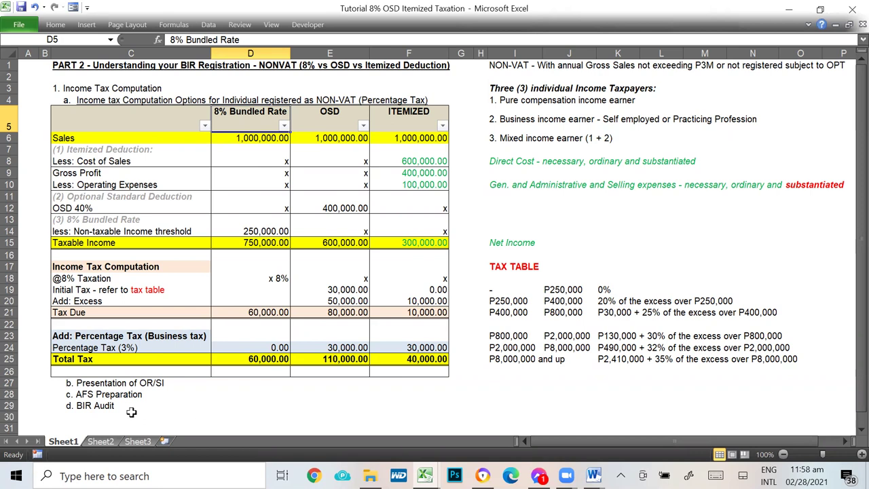
Append 'Expenses' to the OR/SI row label in C27
click(72, 384)
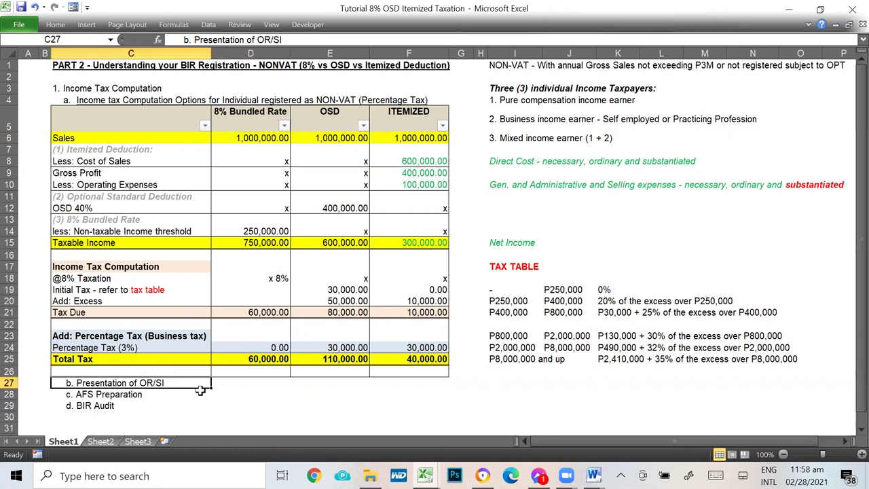
click(234, 382)
click(312, 381)
click(260, 383)
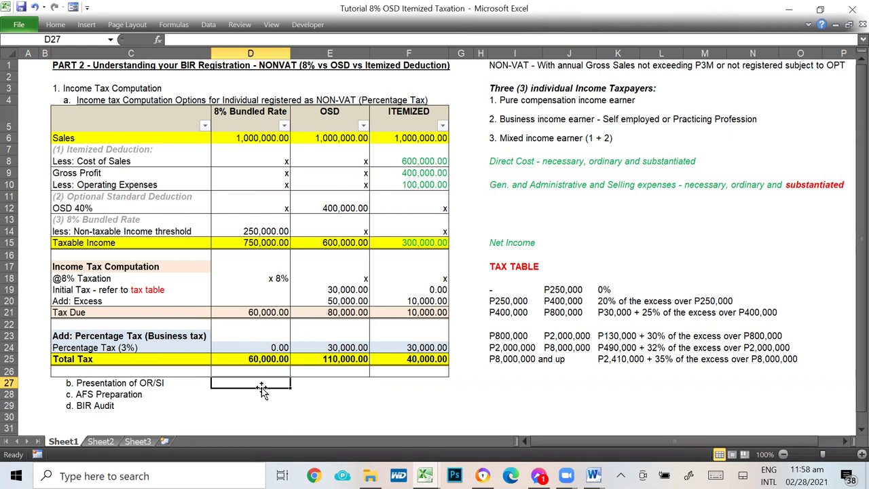
key(Left)
key(F2)
text(Expenses)
key(Return)
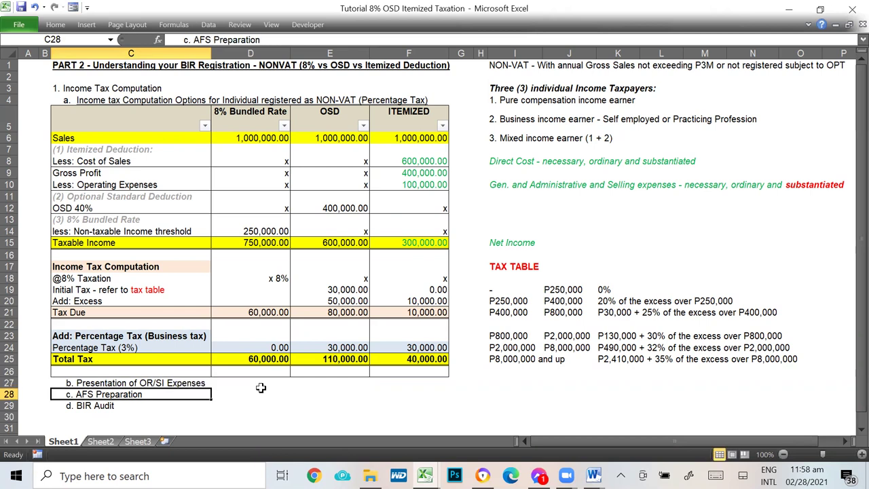
Enter X in D27 and E27 under 8% Bundled Rate and OSD, and select both
click(262, 384)
text(X)
key(Return)
key(Up)
key(Right)
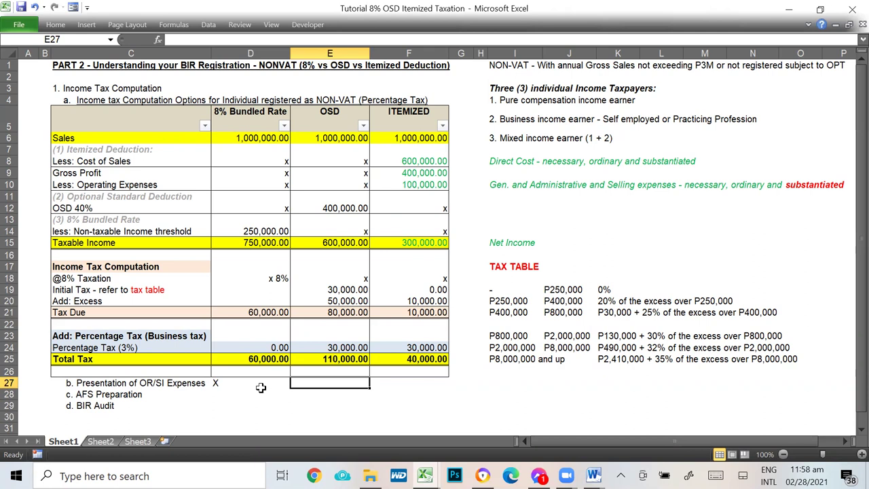
text(X)
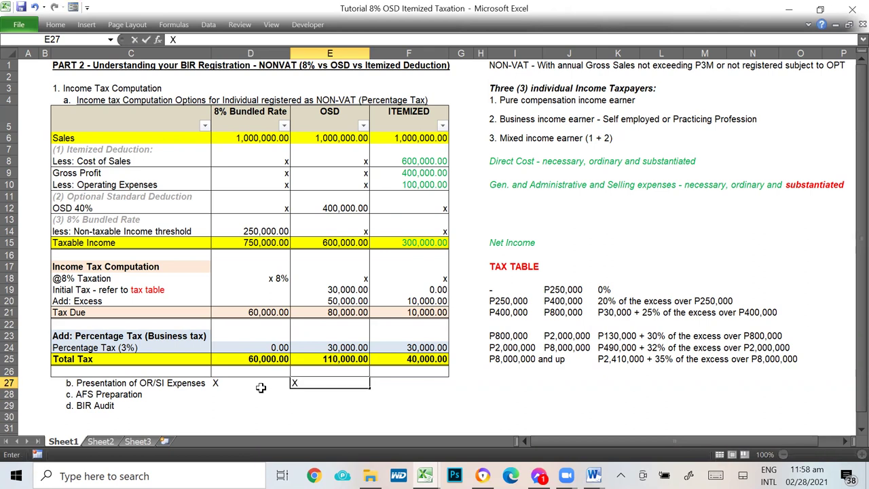
key(Return)
drag(262, 387, 263, 390)
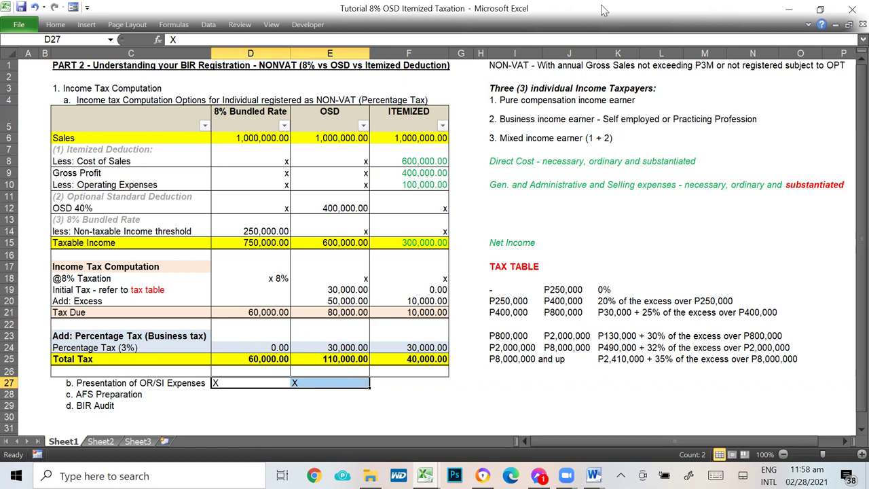
click(56, 25)
Center the X marks in D27:E27
click(239, 67)
key(alt+Tab)
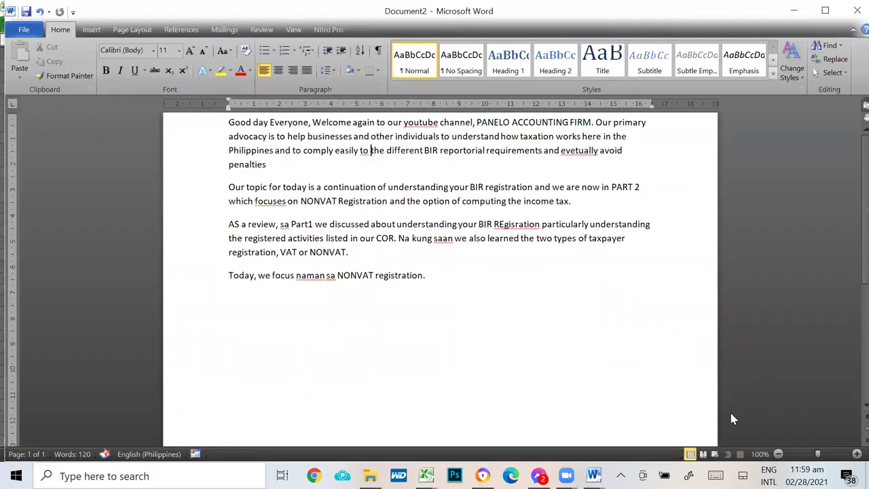
key(alt+Tab)
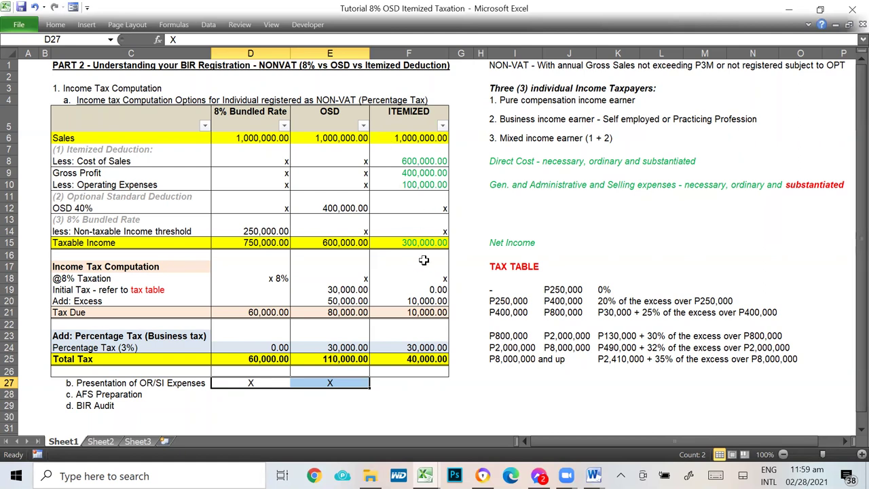
click(844, 384)
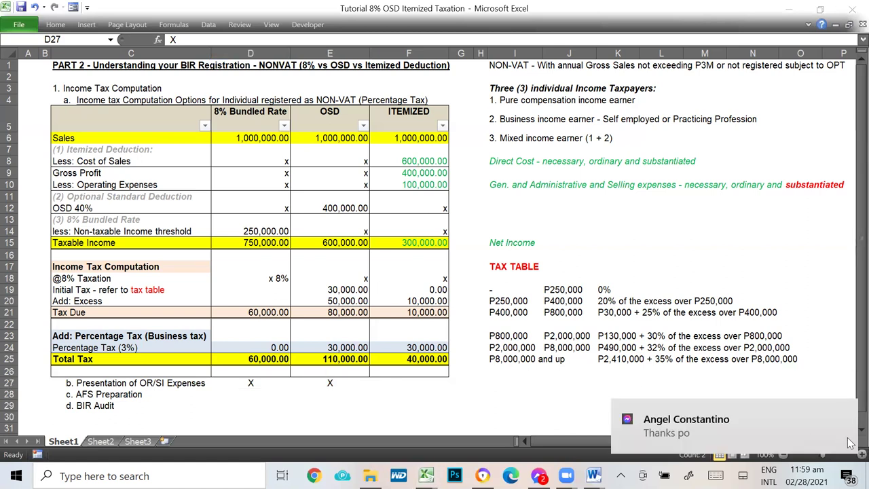
click(592, 475)
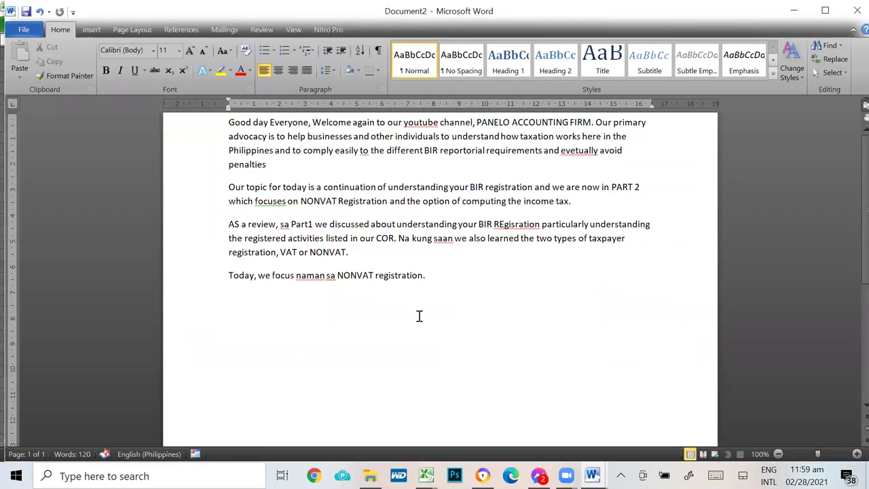
key(alt+Tab)
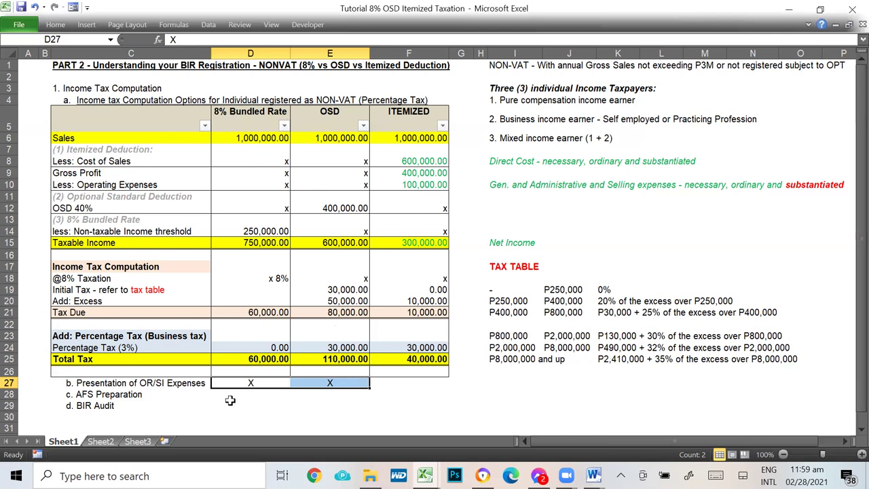
Copy the X marks from D27:E27 into the AFS Preparation row D28:E28
click(251, 397)
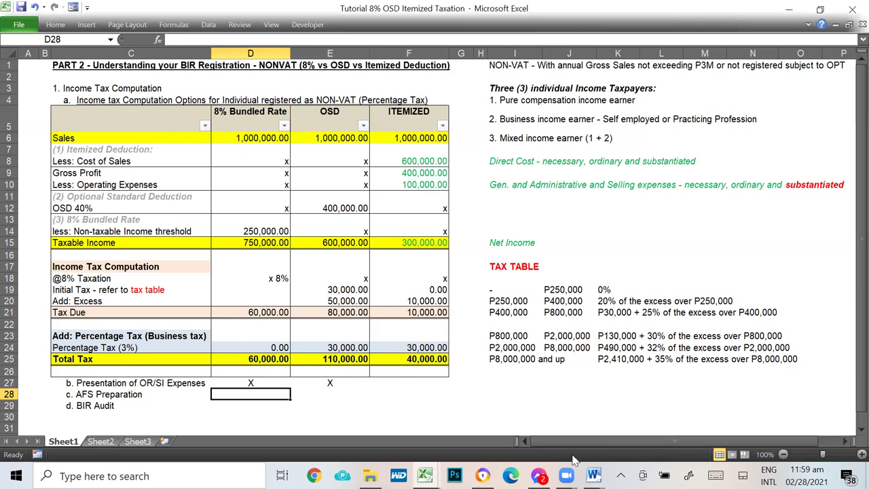
key(Up)
key(shift+Right)
key(ctrl+c)
key(Down)
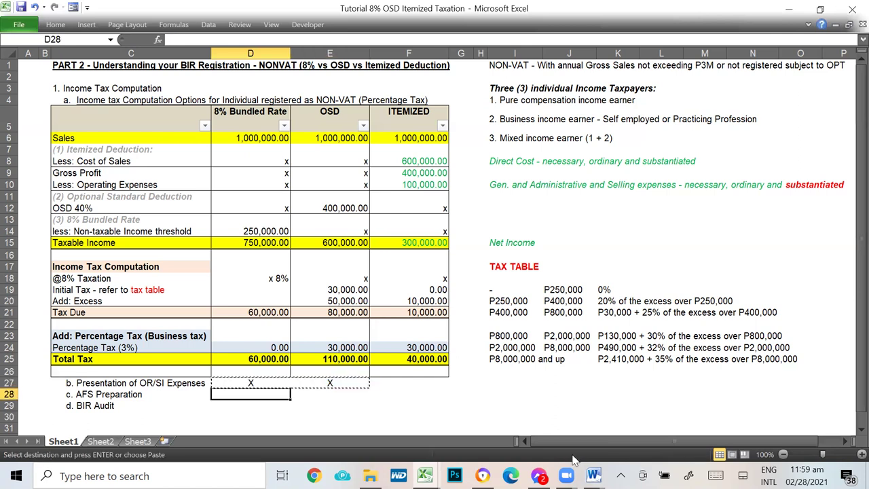
key(Return)
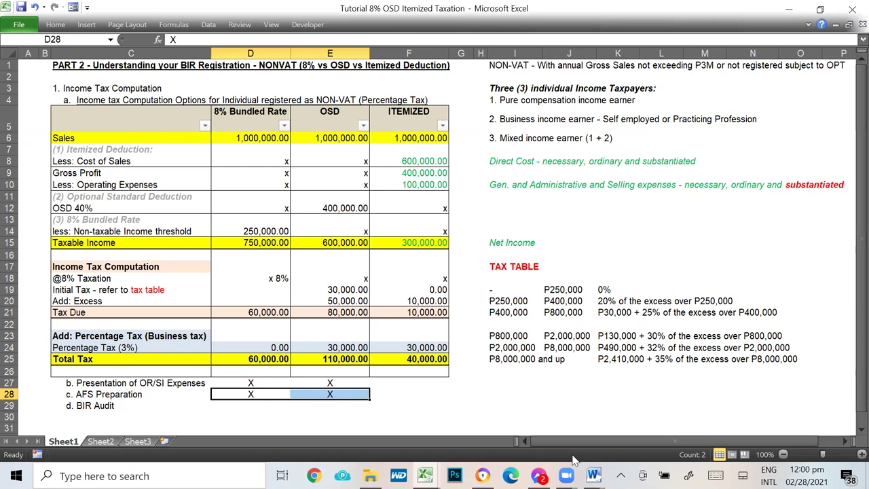
key(Right)
key(Right)
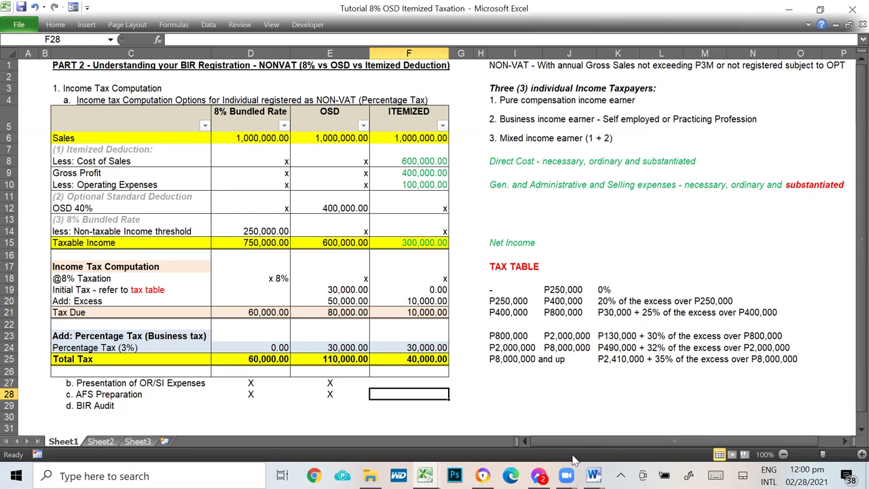
key(Left)
key(Left)
key(Right)
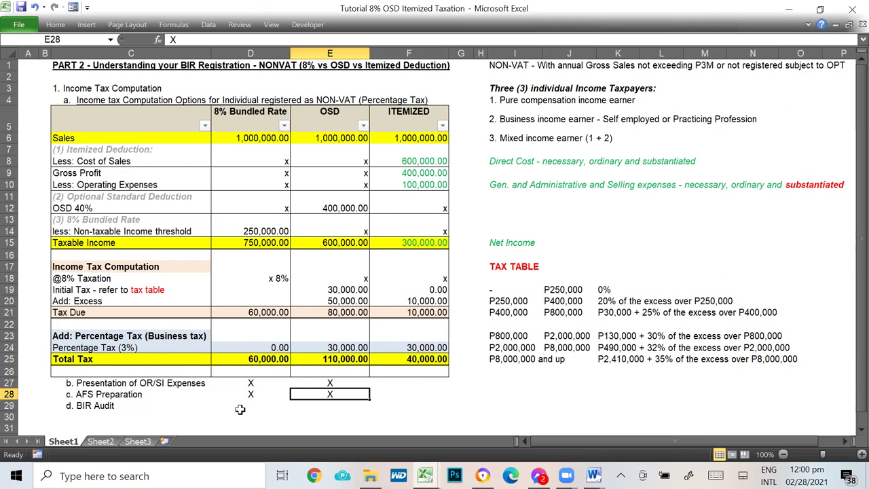
click(262, 138)
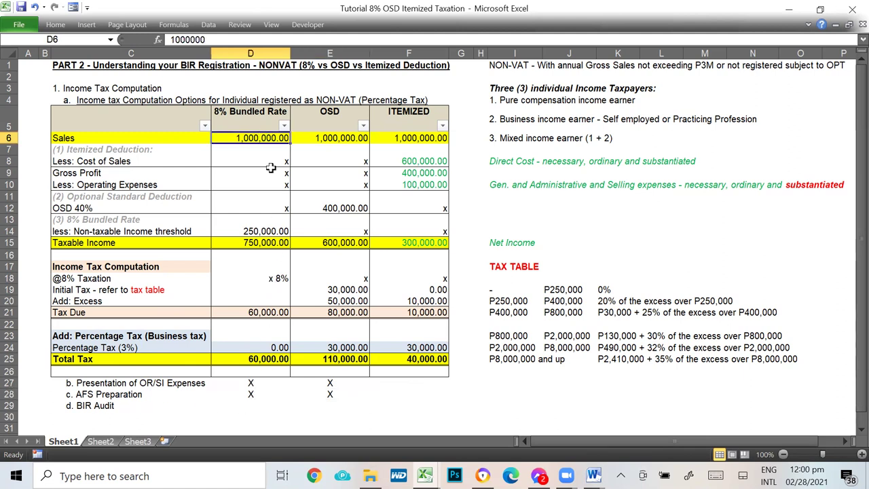
click(267, 280)
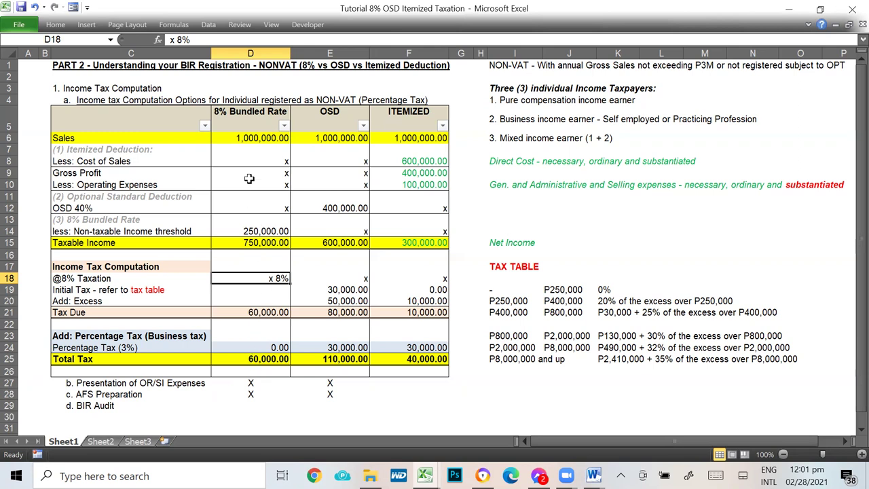
click(254, 138)
click(262, 229)
click(258, 245)
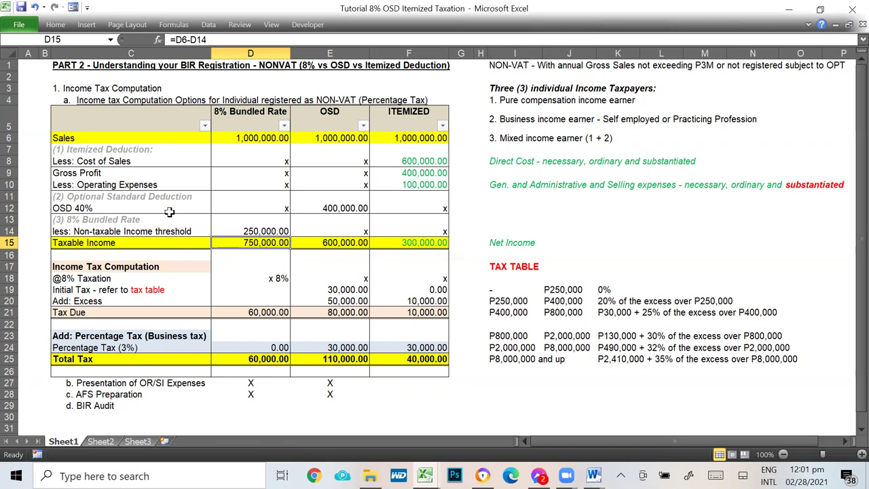
click(331, 244)
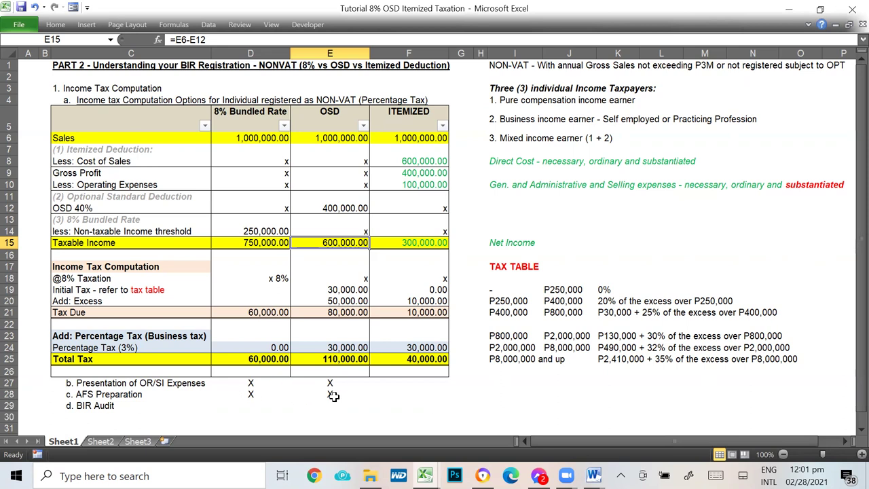
click(406, 384)
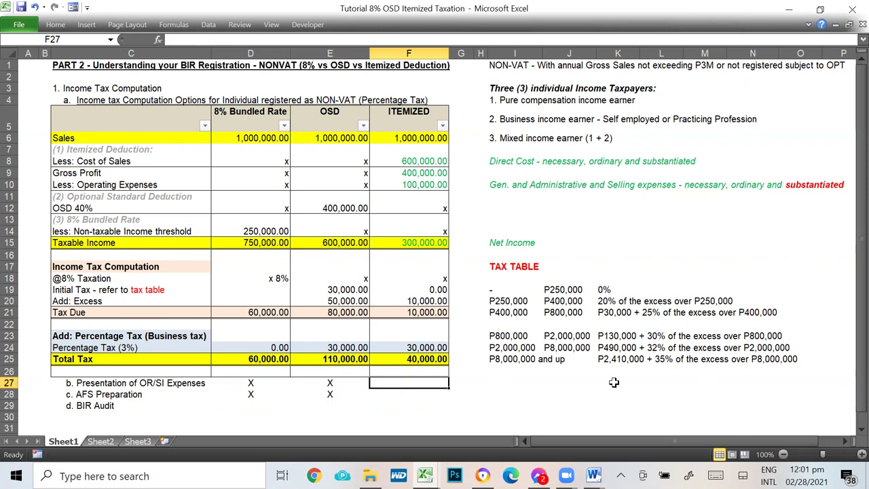
Type 'yes' in the ITEMIZED OR/SI Expenses and AFS Preparation cells
key(Down)
key(Up)
text(I)
key(Down)
key(Up)
text(yes)
key(Return)
text(yes)
key(Return)
key(Up)
key(Up)
key(shift+Down)
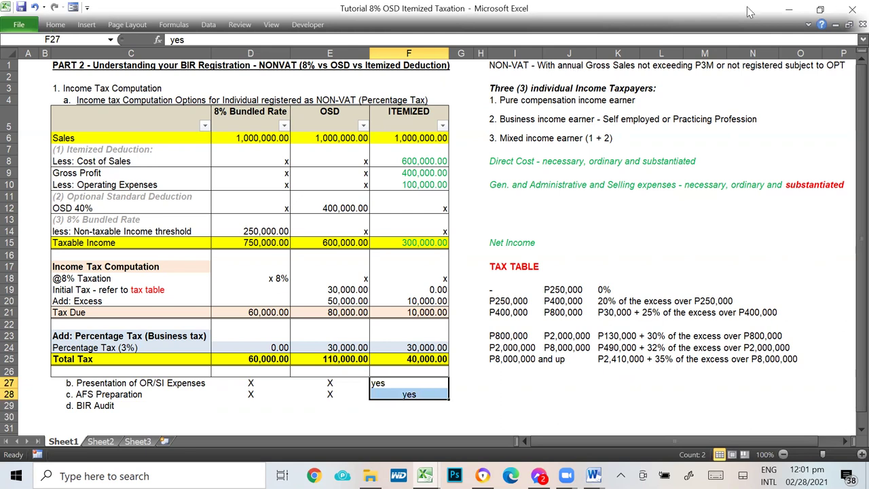
Center the OR/SI 'yes' and change AFS Preparation to 'optional'
click(416, 394)
key(Up)
key(F4)
key(Down)
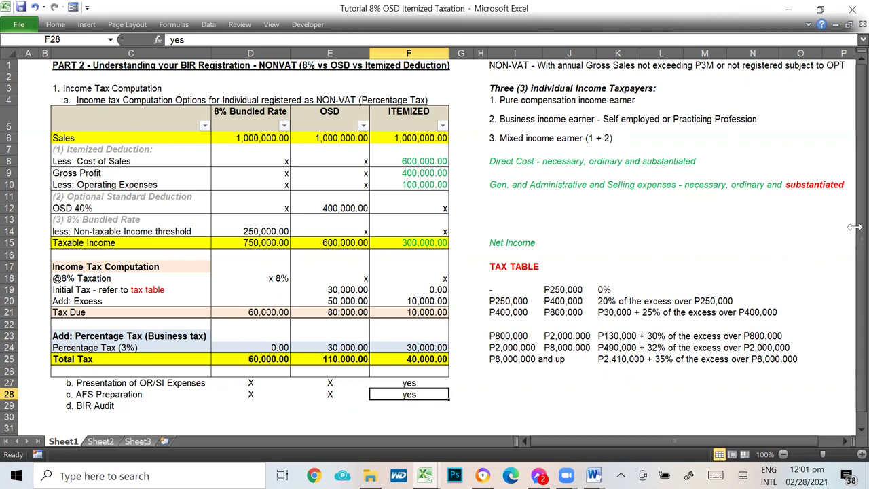
text(optional)
key(Return)
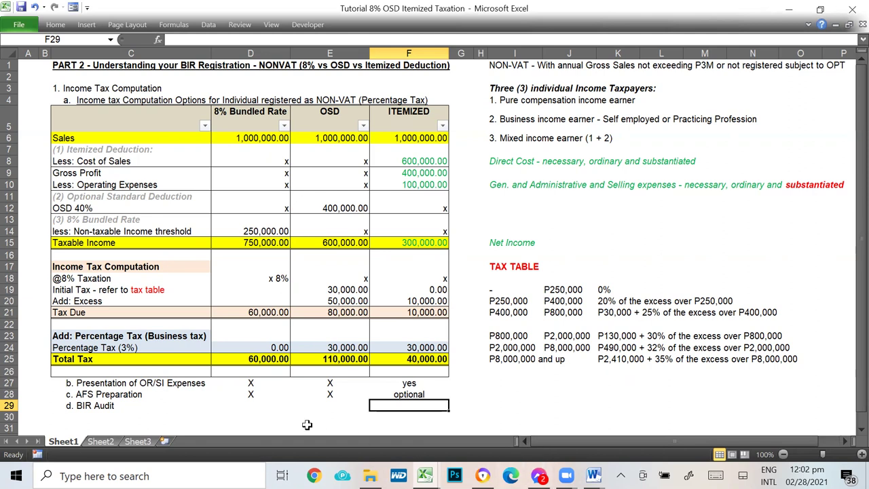
click(273, 406)
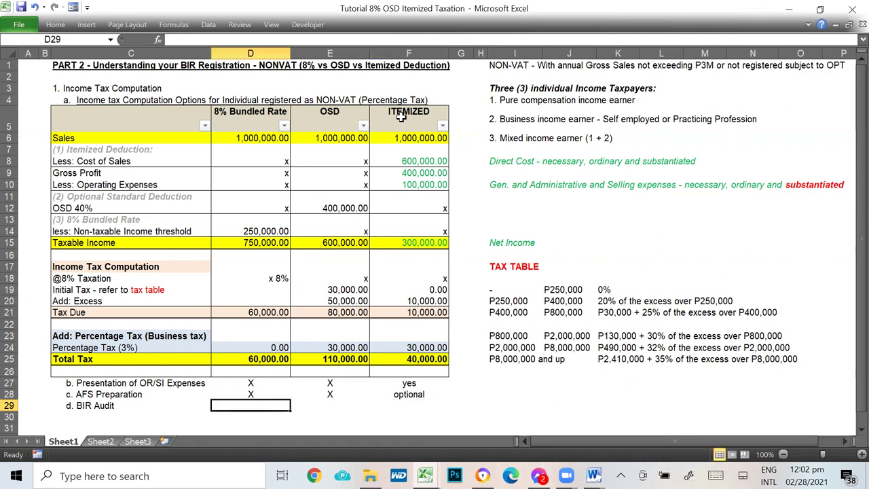
Enter 'Audit' in F29, the ITEMIZED BIR Audit cell
click(415, 402)
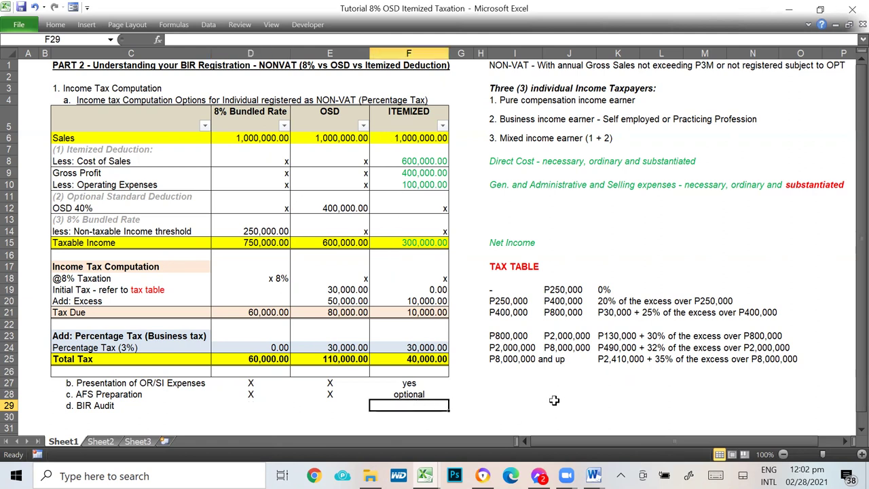
text(Audit)
key(Return)
key(Up)
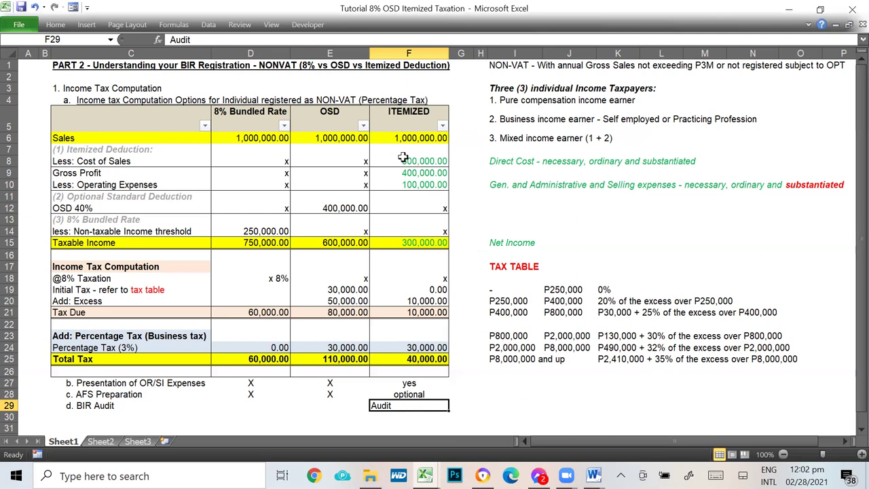
click(421, 139)
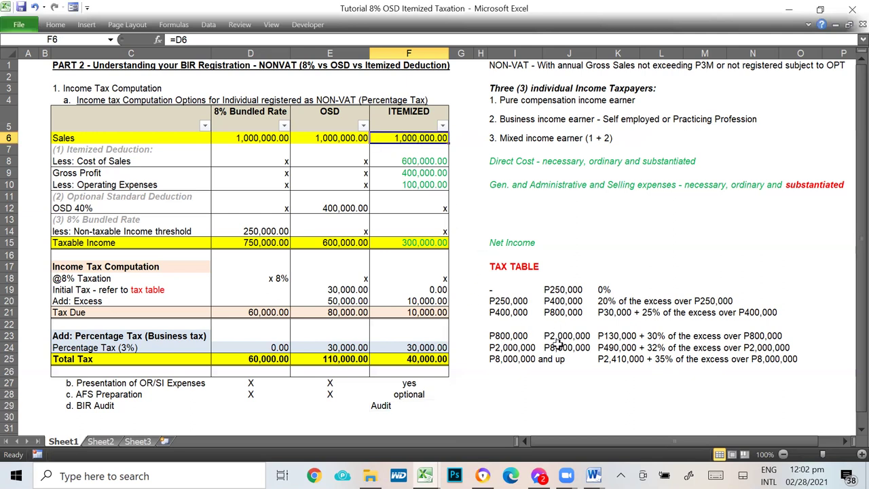
click(421, 161)
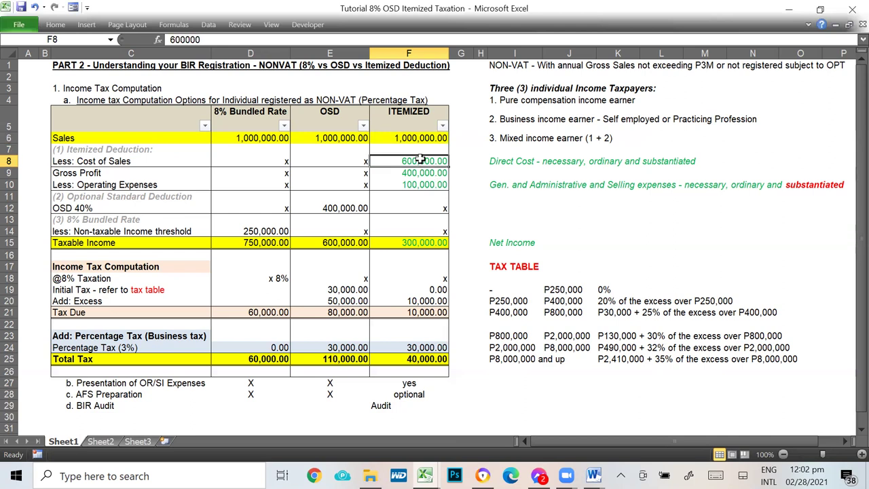
click(411, 185)
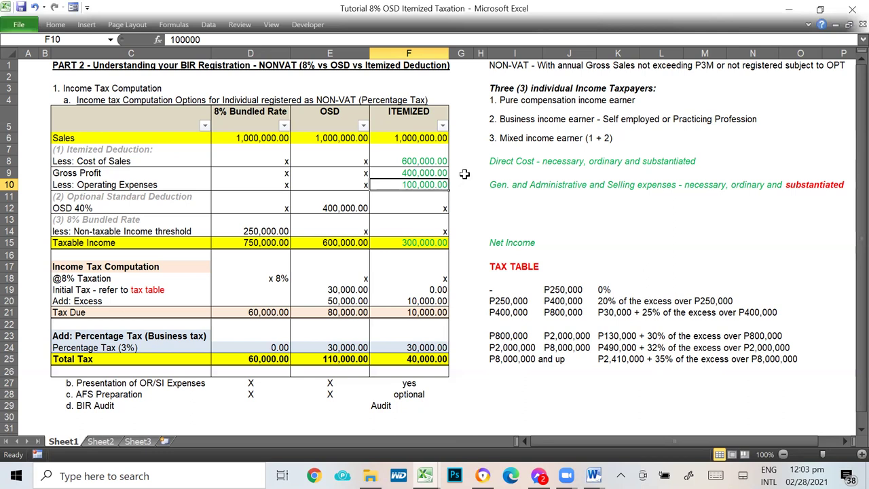
click(432, 158)
click(416, 184)
click(410, 138)
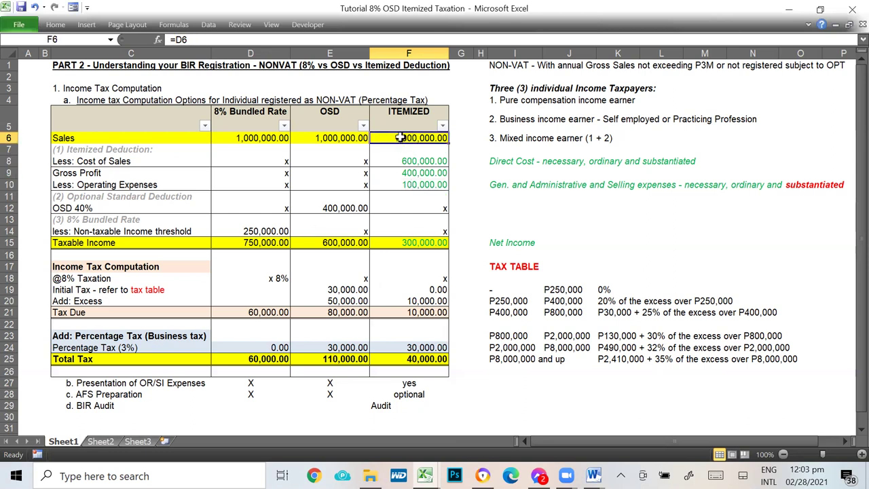
click(620, 334)
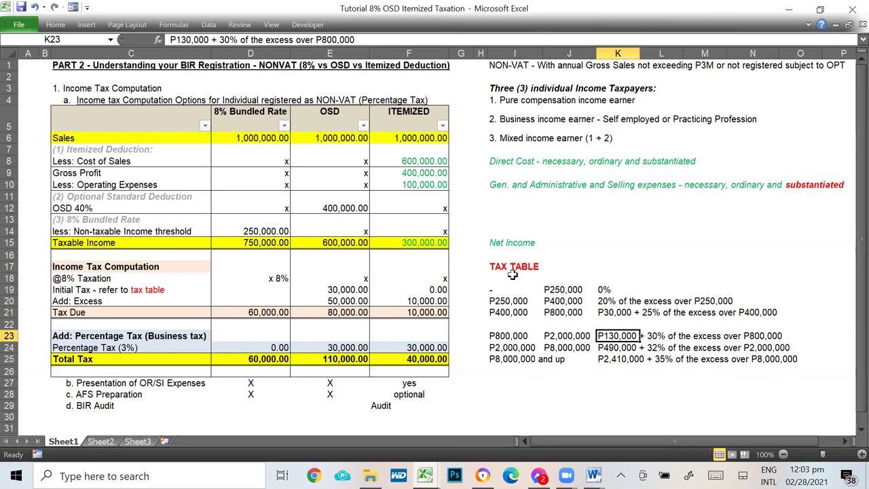
click(425, 360)
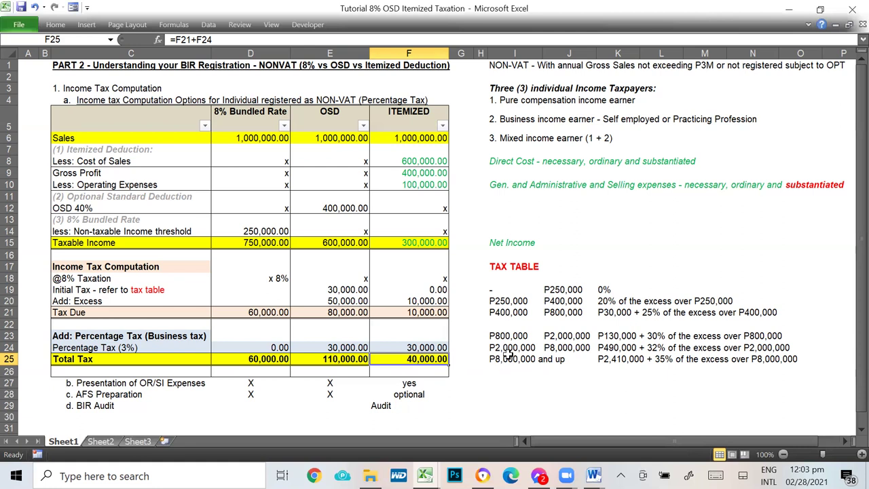
drag(509, 336, 621, 336)
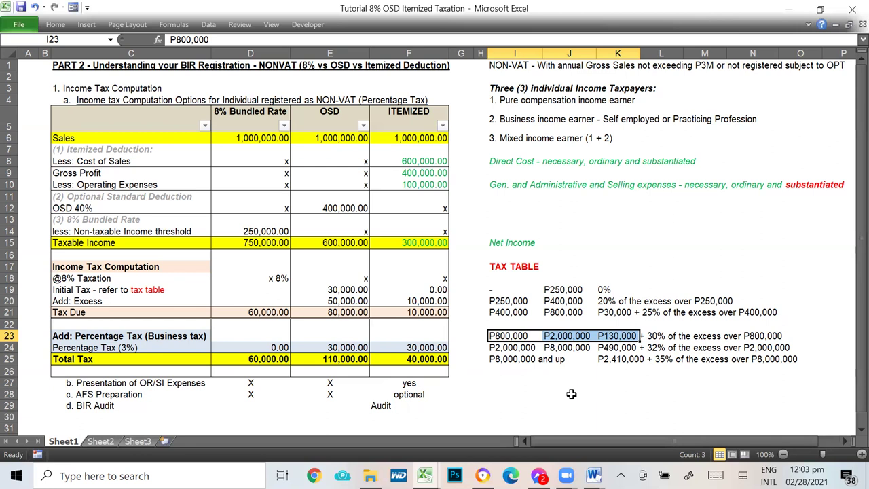
click(411, 409)
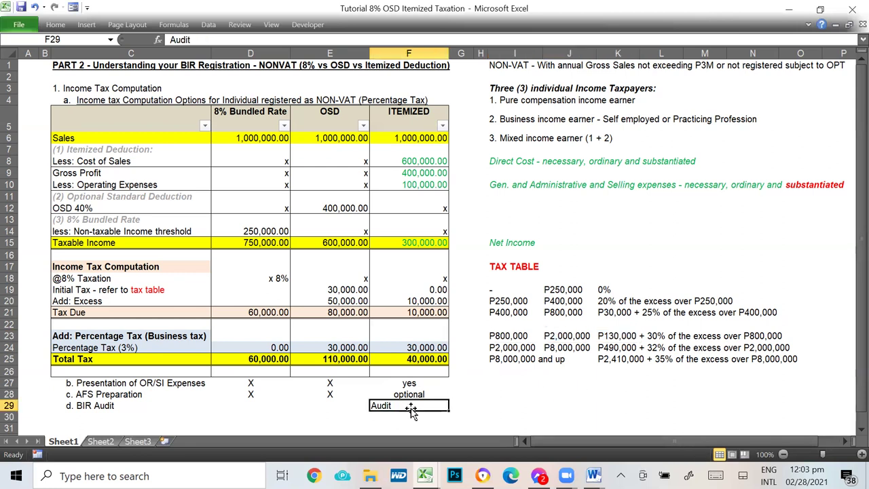
Center 'Audit' in F29 and review the 40,000.00 itemized total tax
click(64, 27)
click(239, 64)
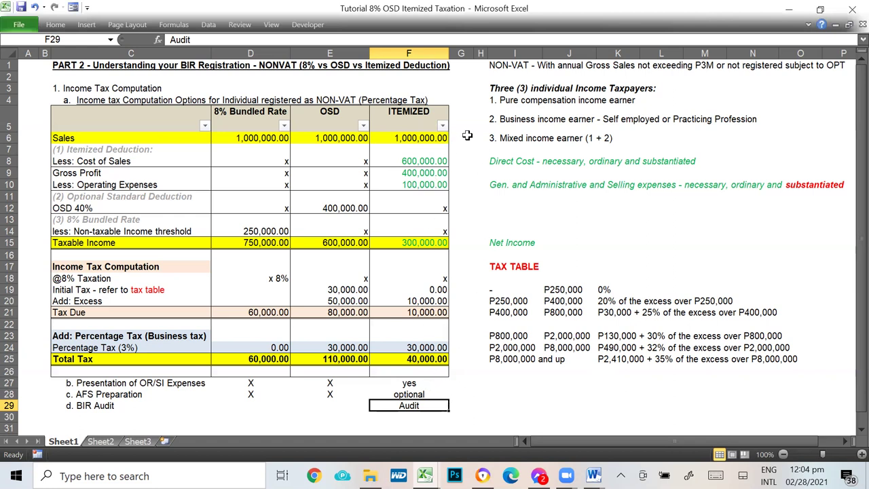
click(411, 353)
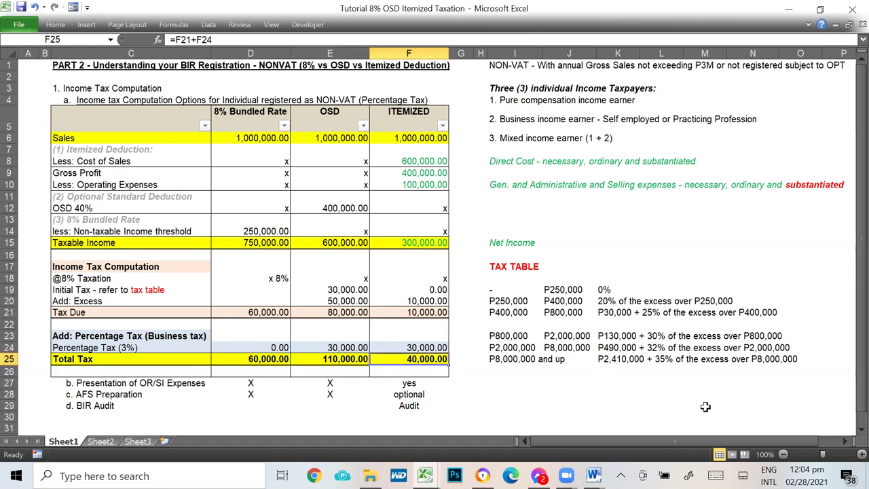
click(416, 406)
click(431, 358)
click(250, 406)
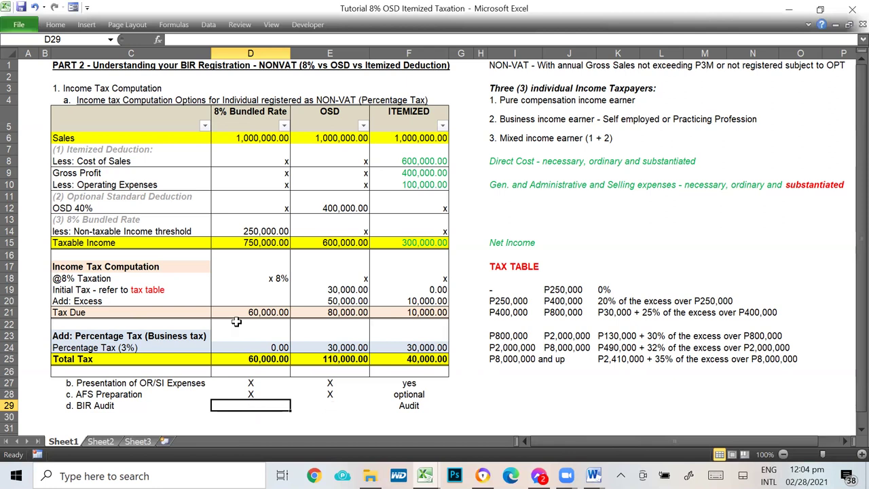
click(243, 138)
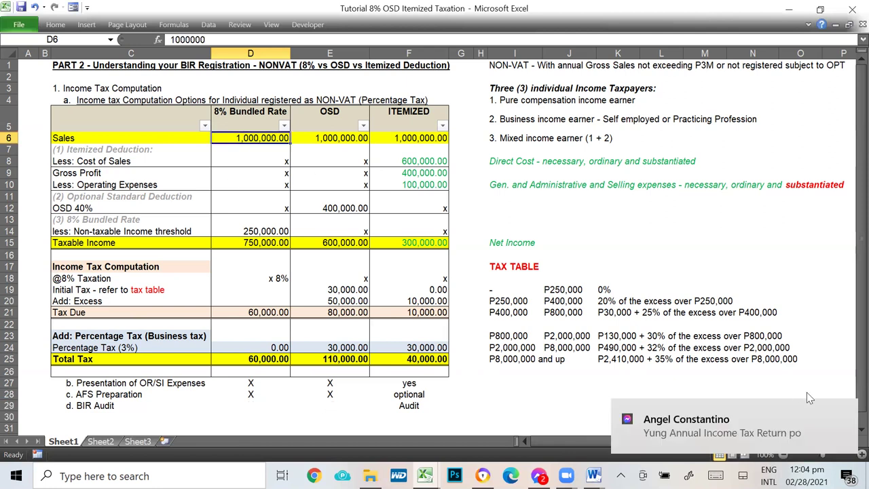
click(845, 414)
key(alt+Tab)
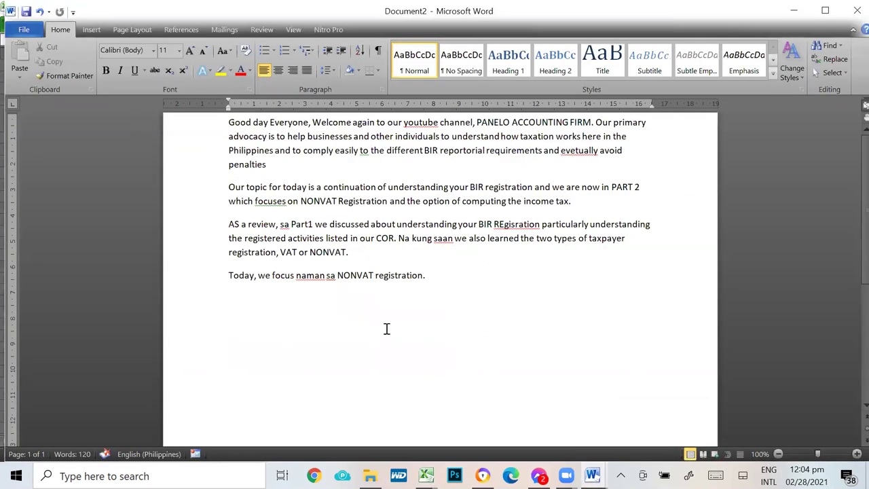
key(alt+Tab)
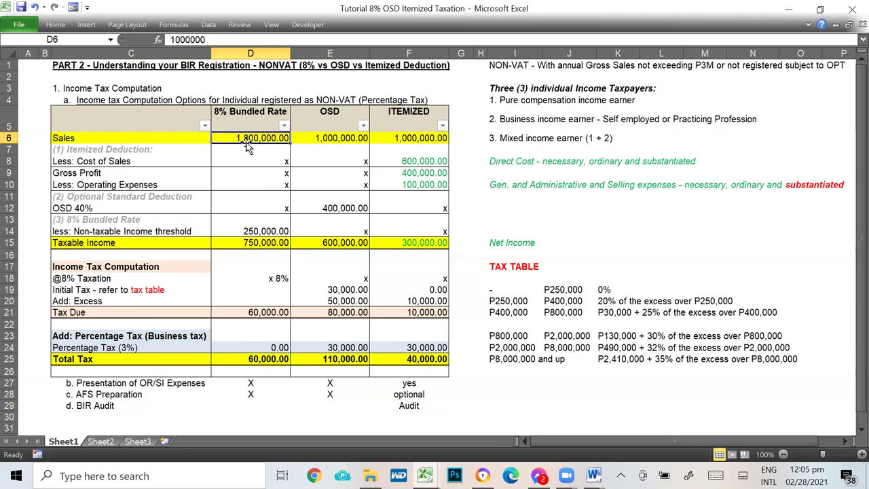
click(241, 406)
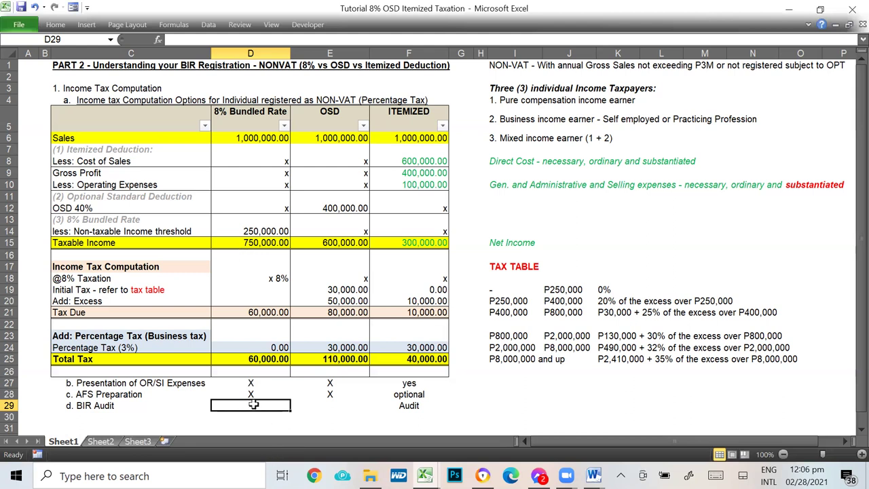
click(248, 140)
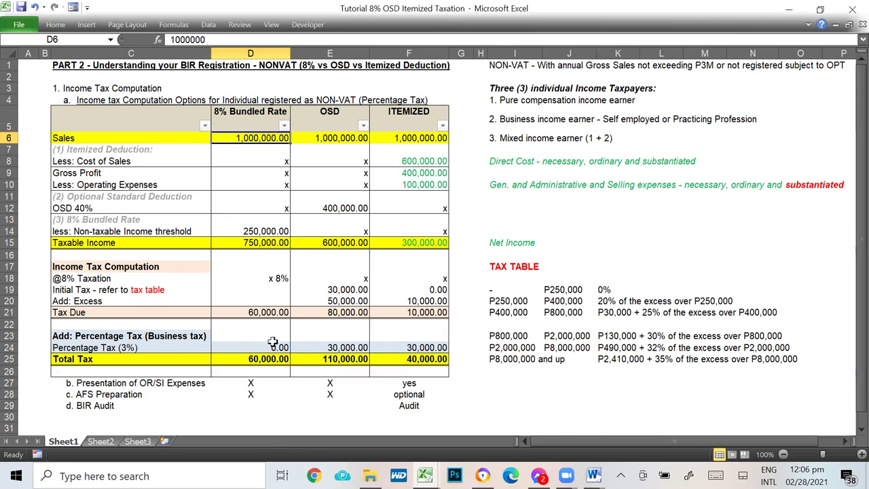
click(329, 395)
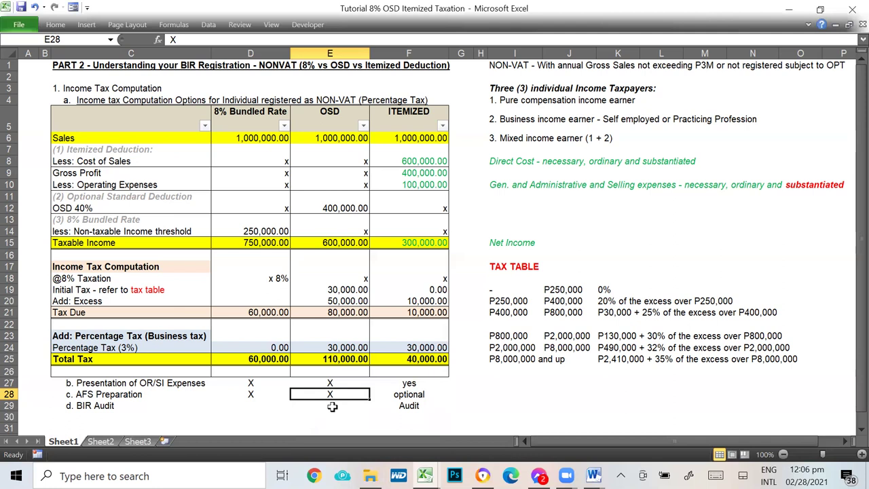
click(236, 111)
click(319, 113)
click(263, 113)
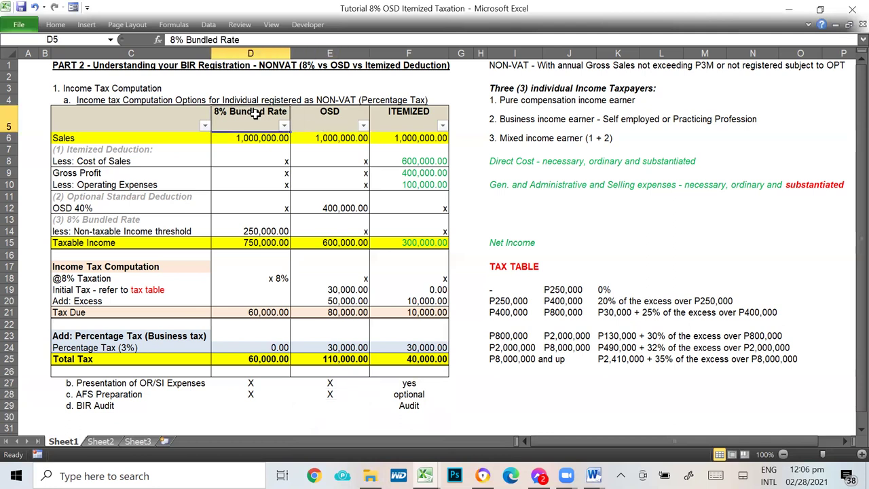
click(324, 113)
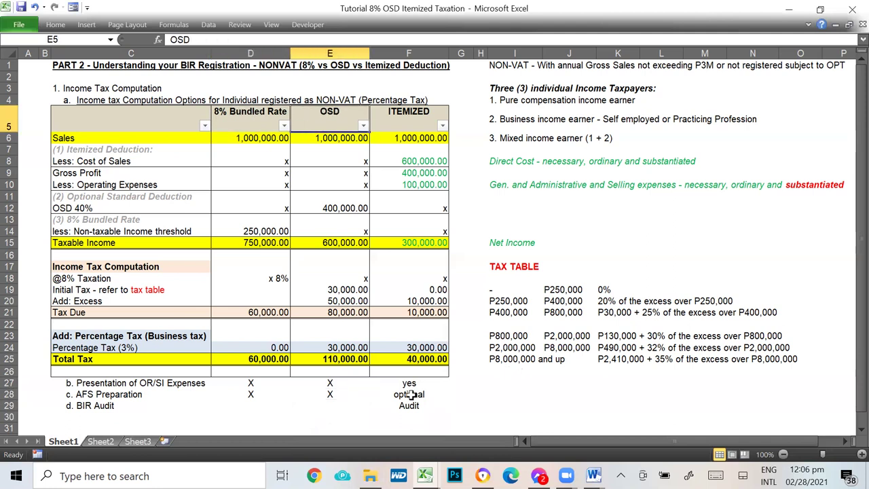
click(332, 403)
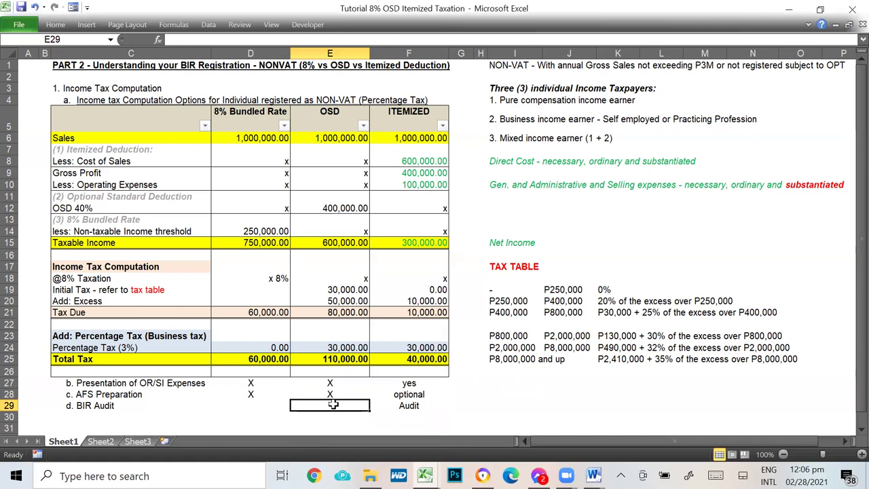
click(334, 143)
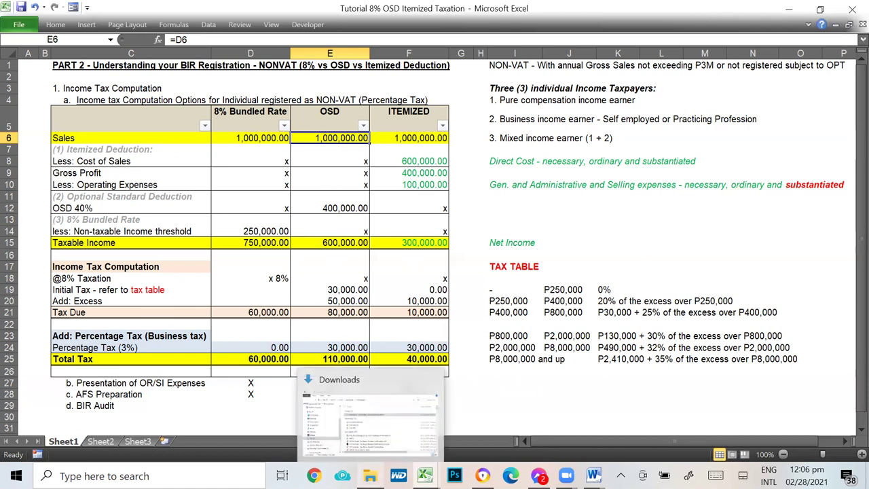
click(413, 406)
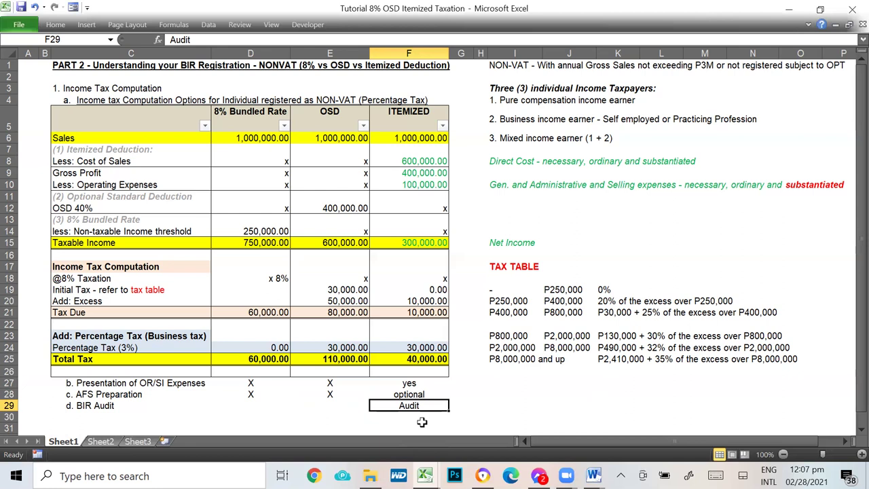
click(257, 119)
drag(262, 163, 270, 358)
click(269, 358)
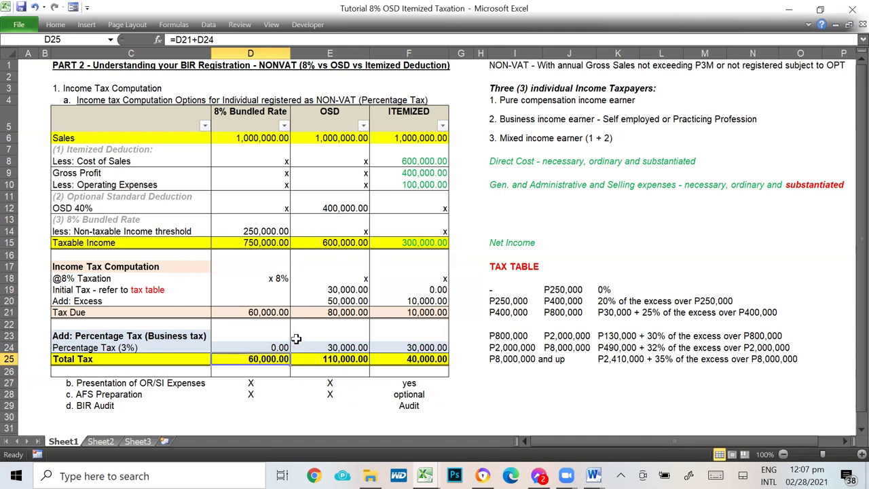
click(260, 129)
click(261, 143)
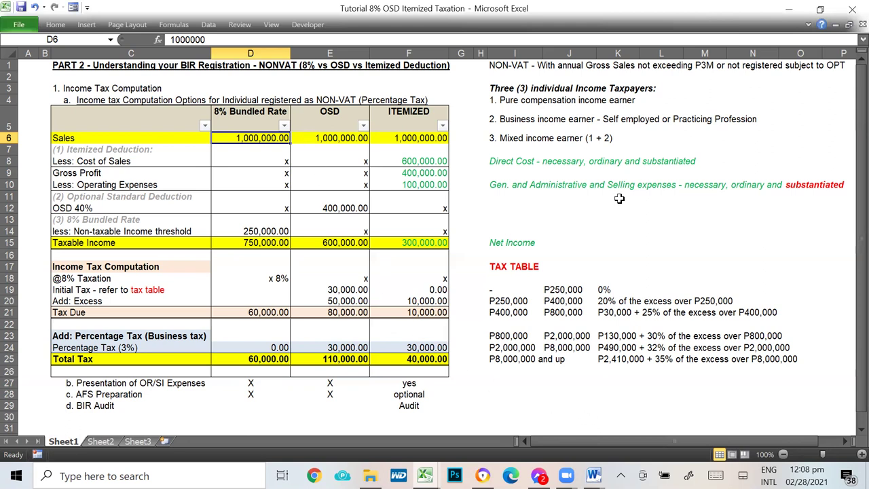
drag(412, 157, 429, 318)
click(419, 111)
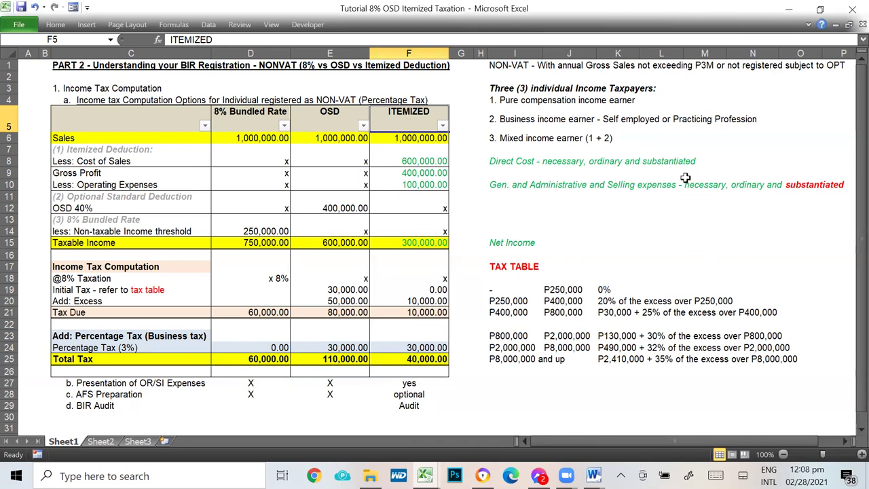
click(261, 129)
click(326, 121)
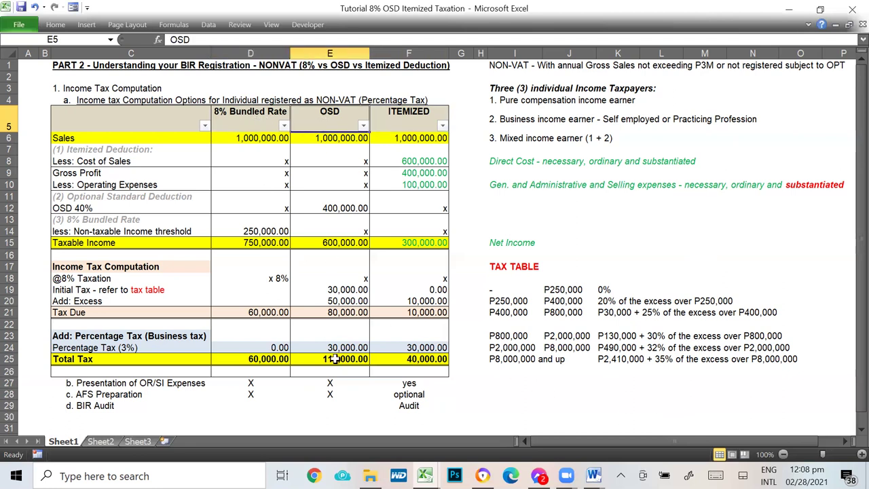
click(238, 126)
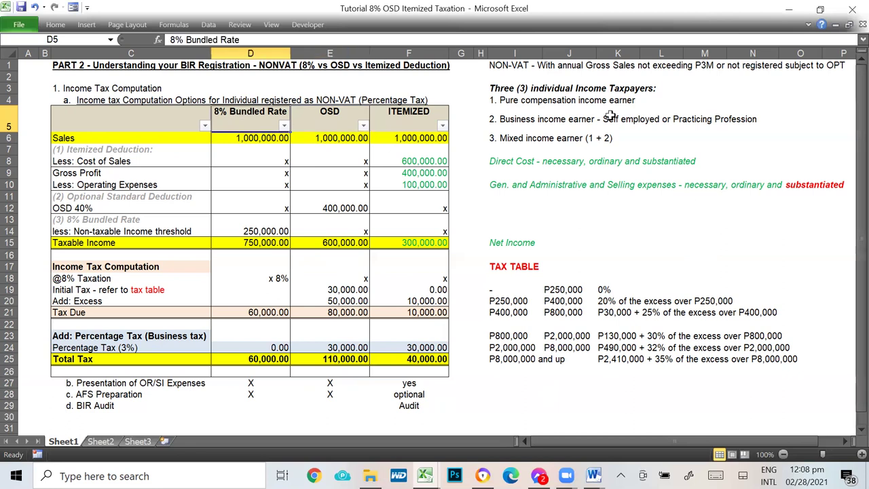
click(347, 115)
click(347, 347)
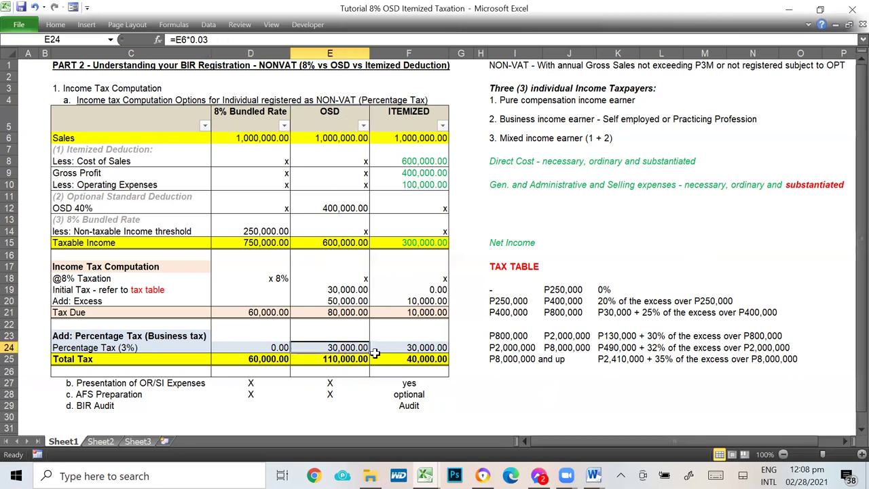
click(345, 312)
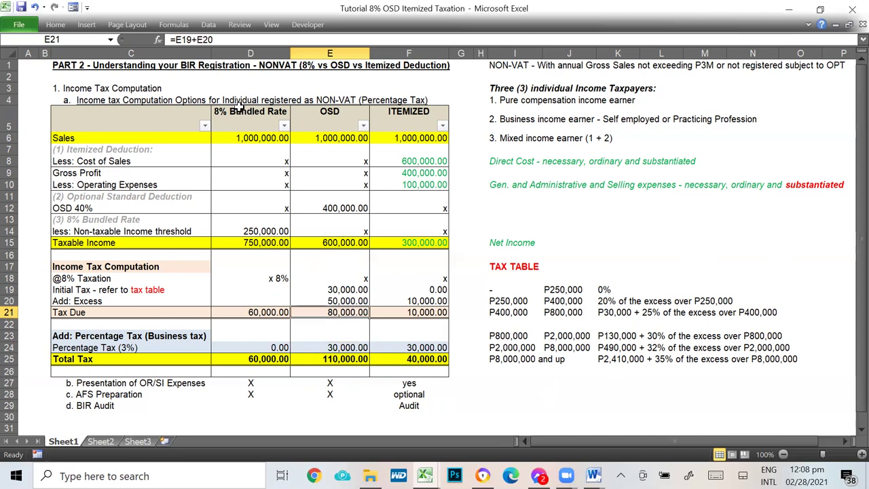
click(239, 109)
click(254, 348)
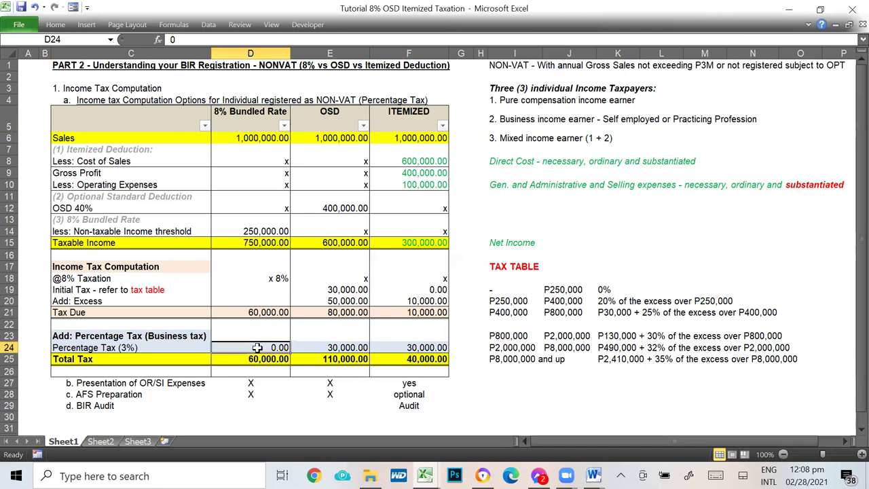
click(265, 311)
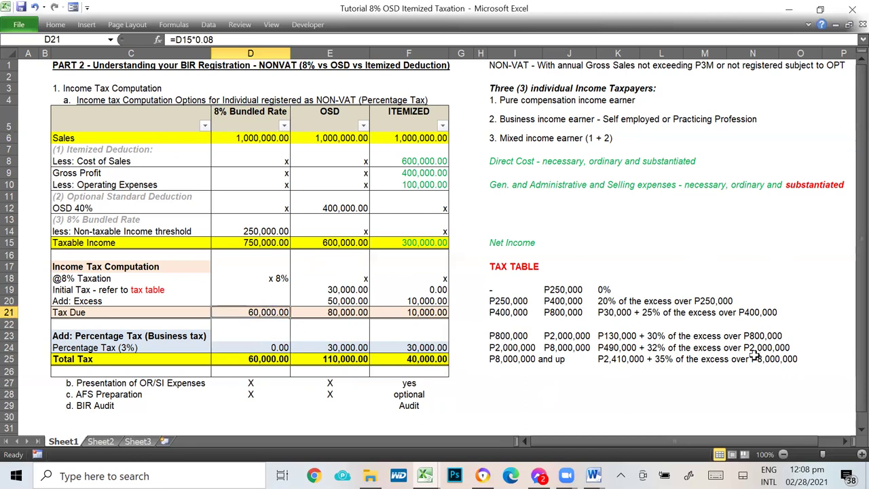